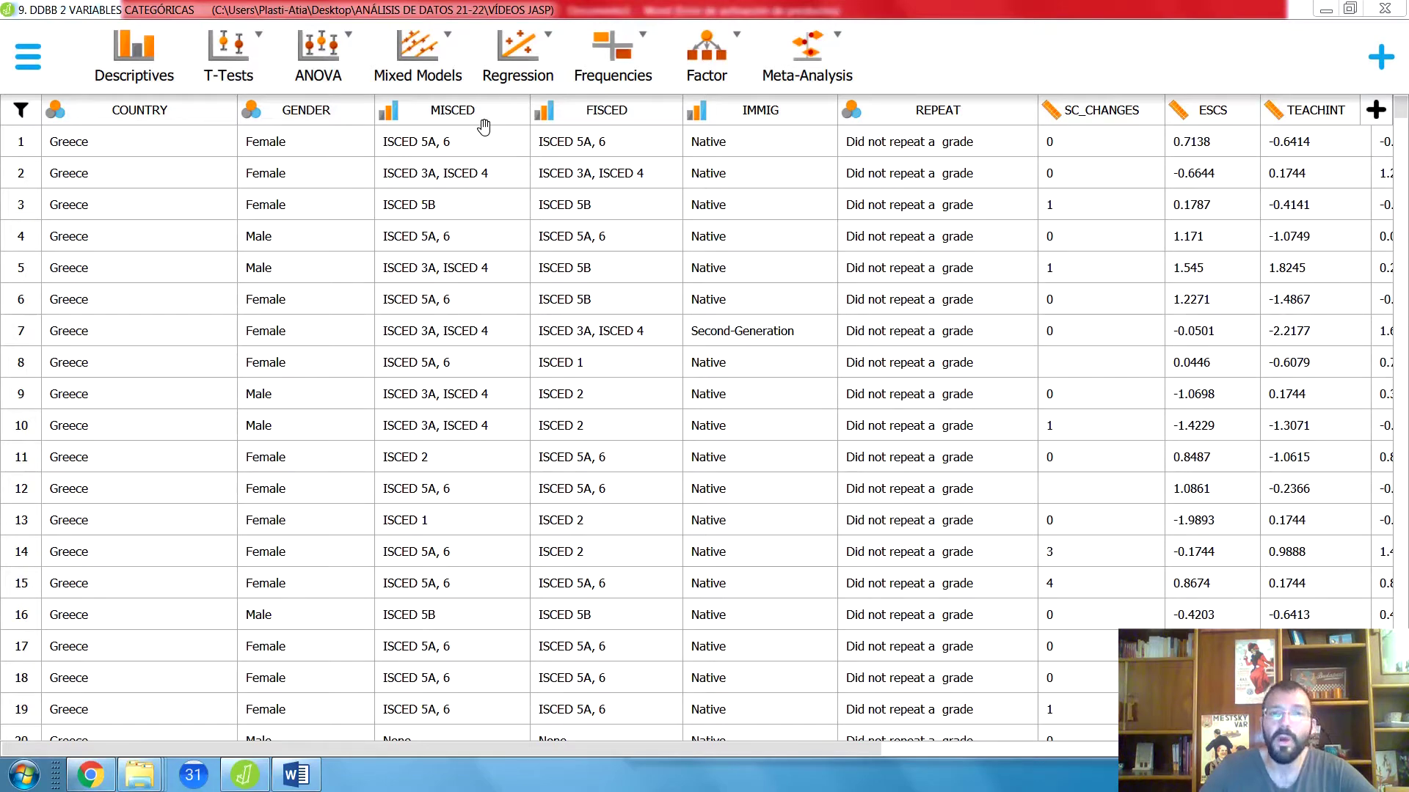
# - Switch to Word and read the chi-squared independence hypotheses and the first question about PAÍS and GÉNERO
pyautogui.click(292, 785)
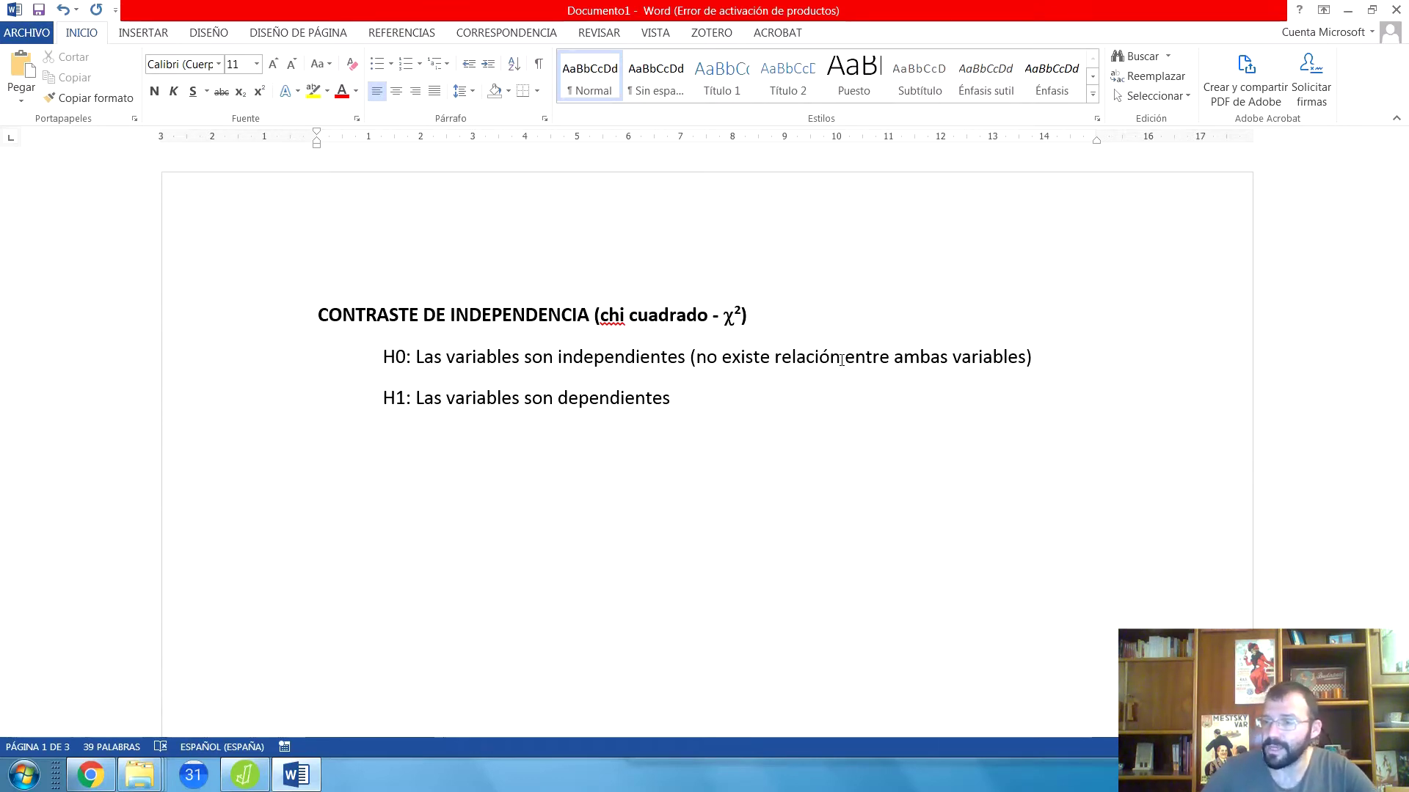
pyautogui.click(1350, 12)
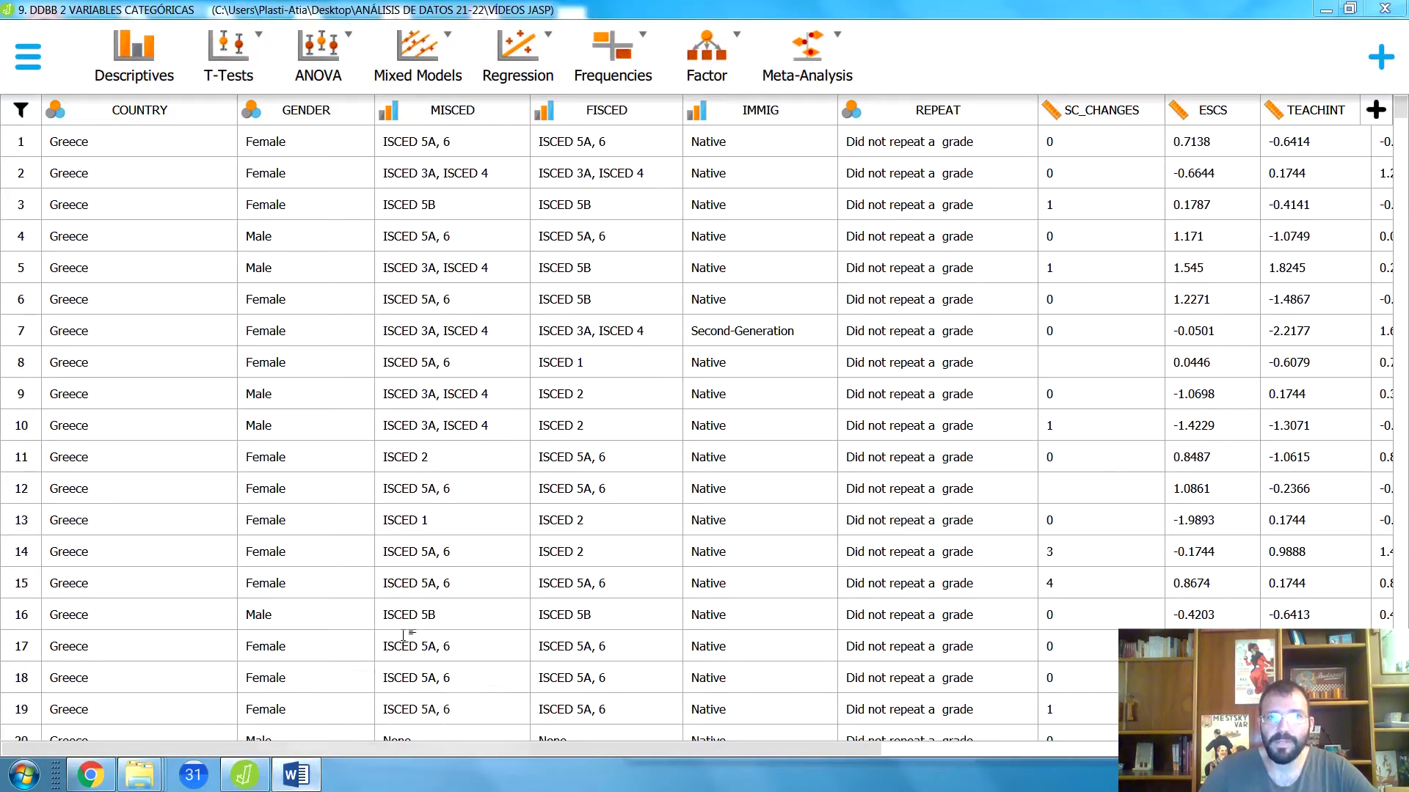
pyautogui.click(296, 775)
pyautogui.scroll(-15, 487, 409)
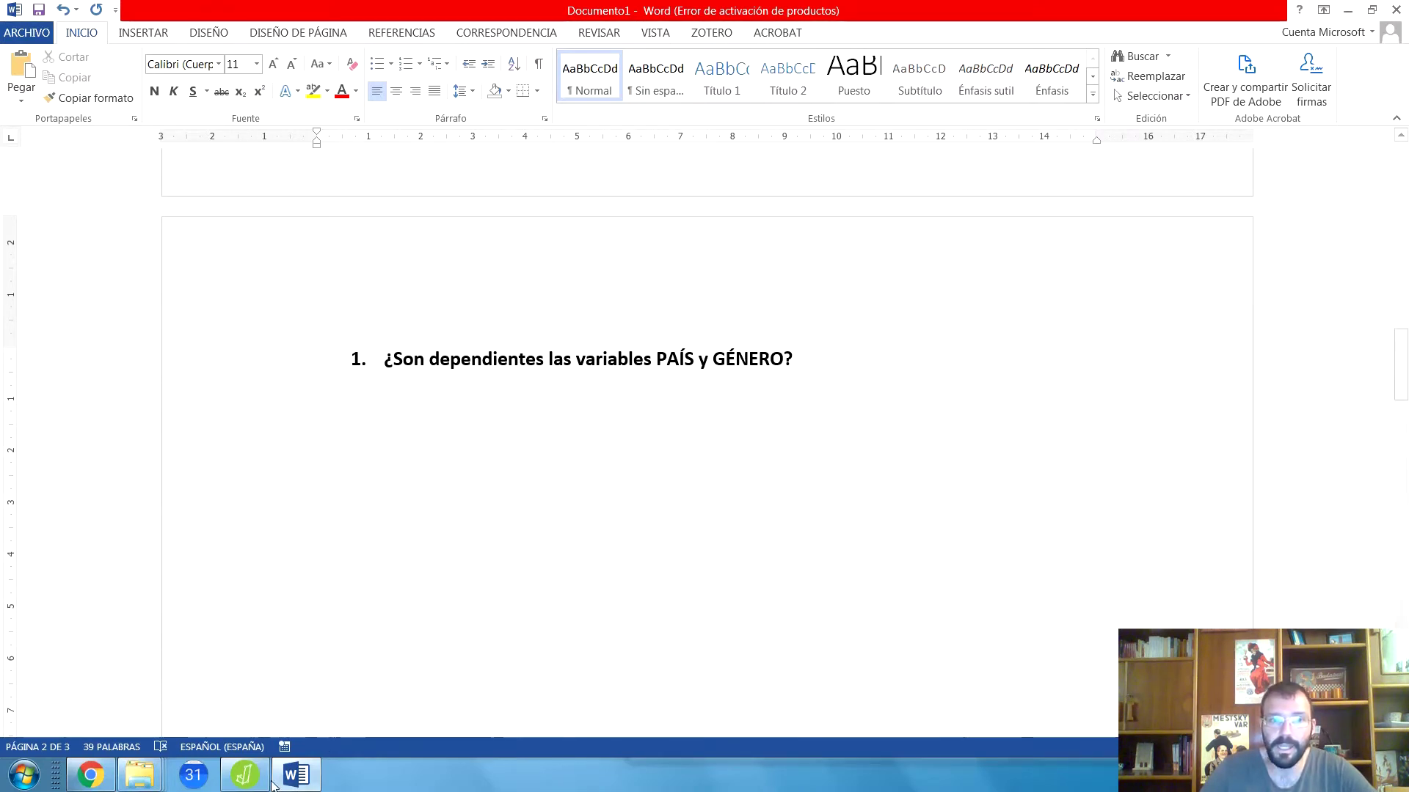
# - Switch to JASP and look through the COUNTRY and GENDER data in the dataset
pyautogui.hotkey('alt', 'Tab')
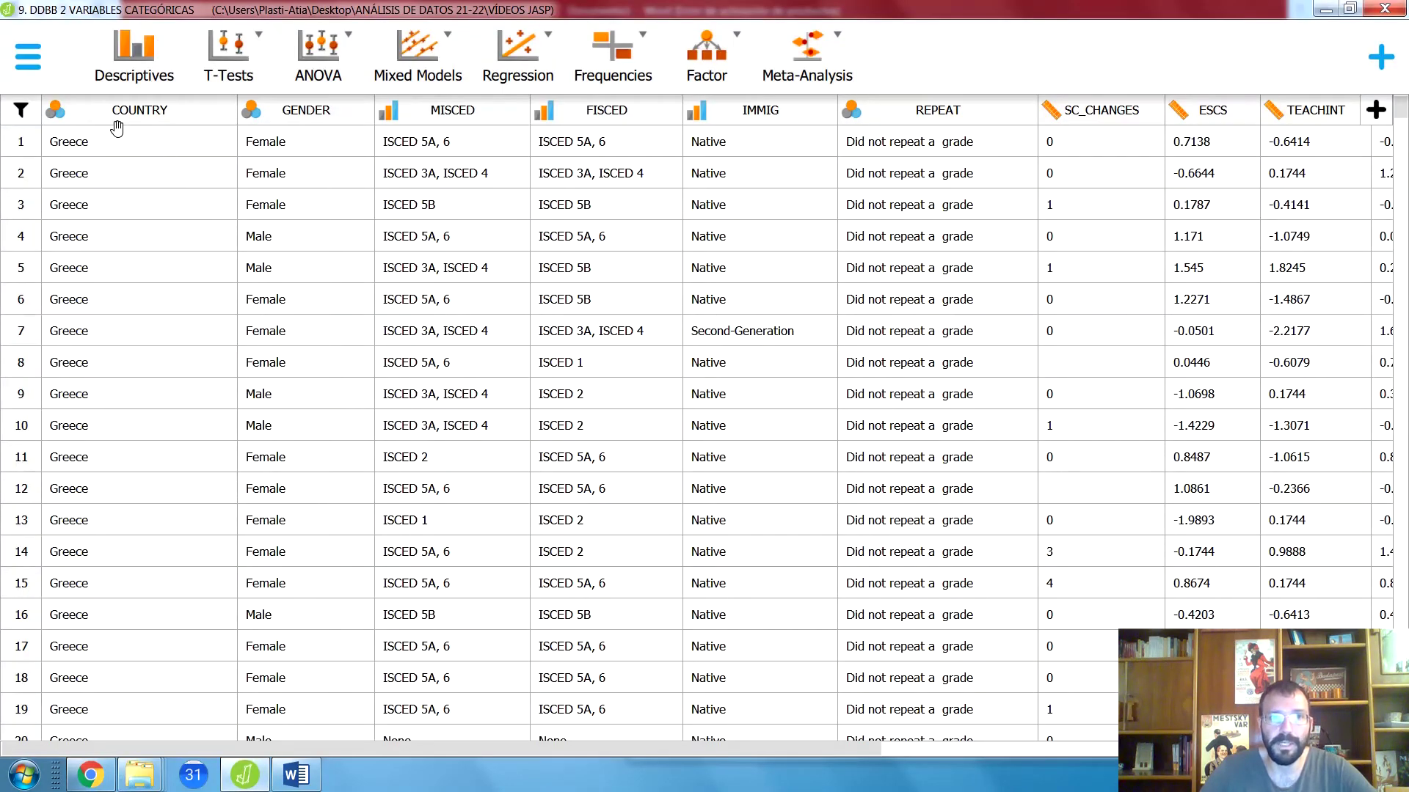
pyautogui.scroll(-8, 121, 199)
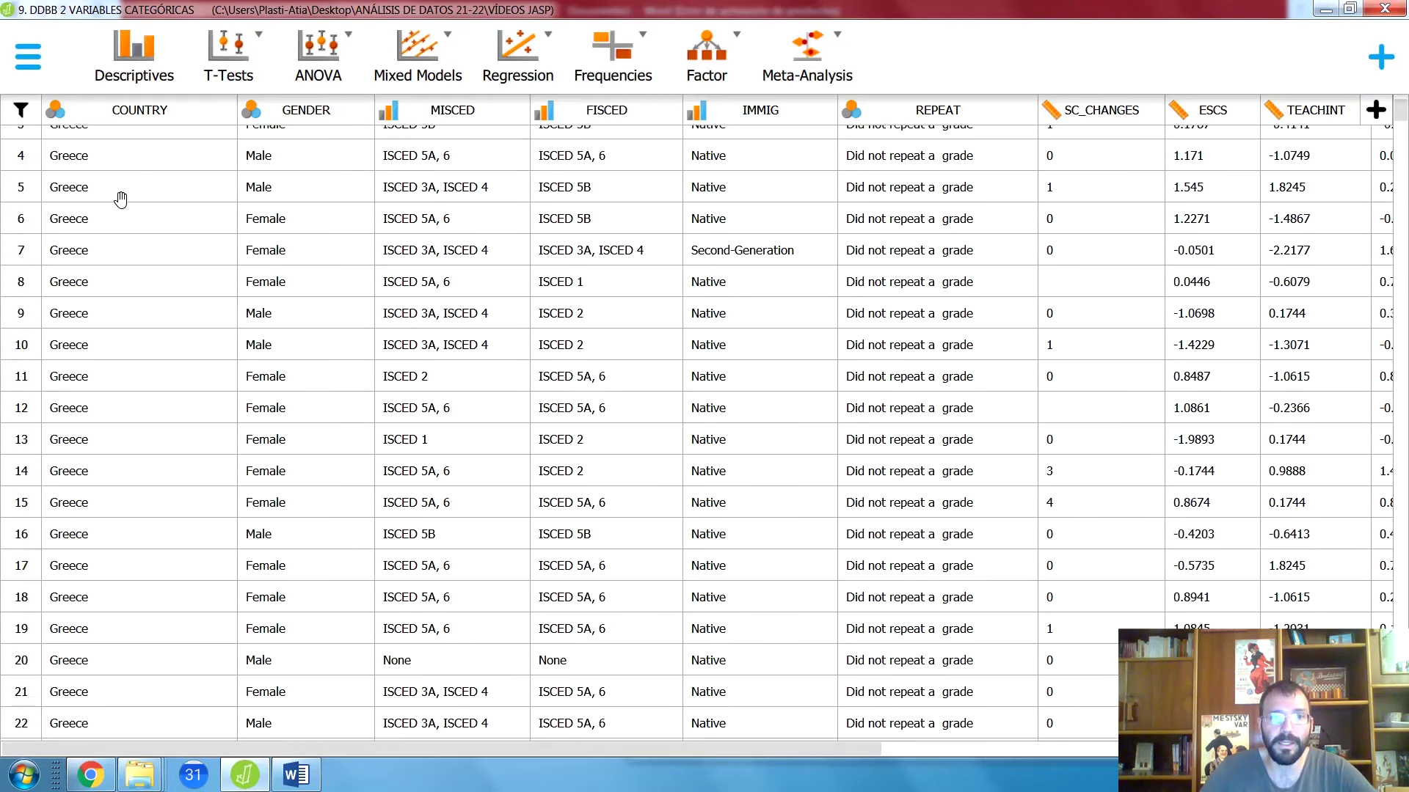
pyautogui.scroll(-20, 121, 199)
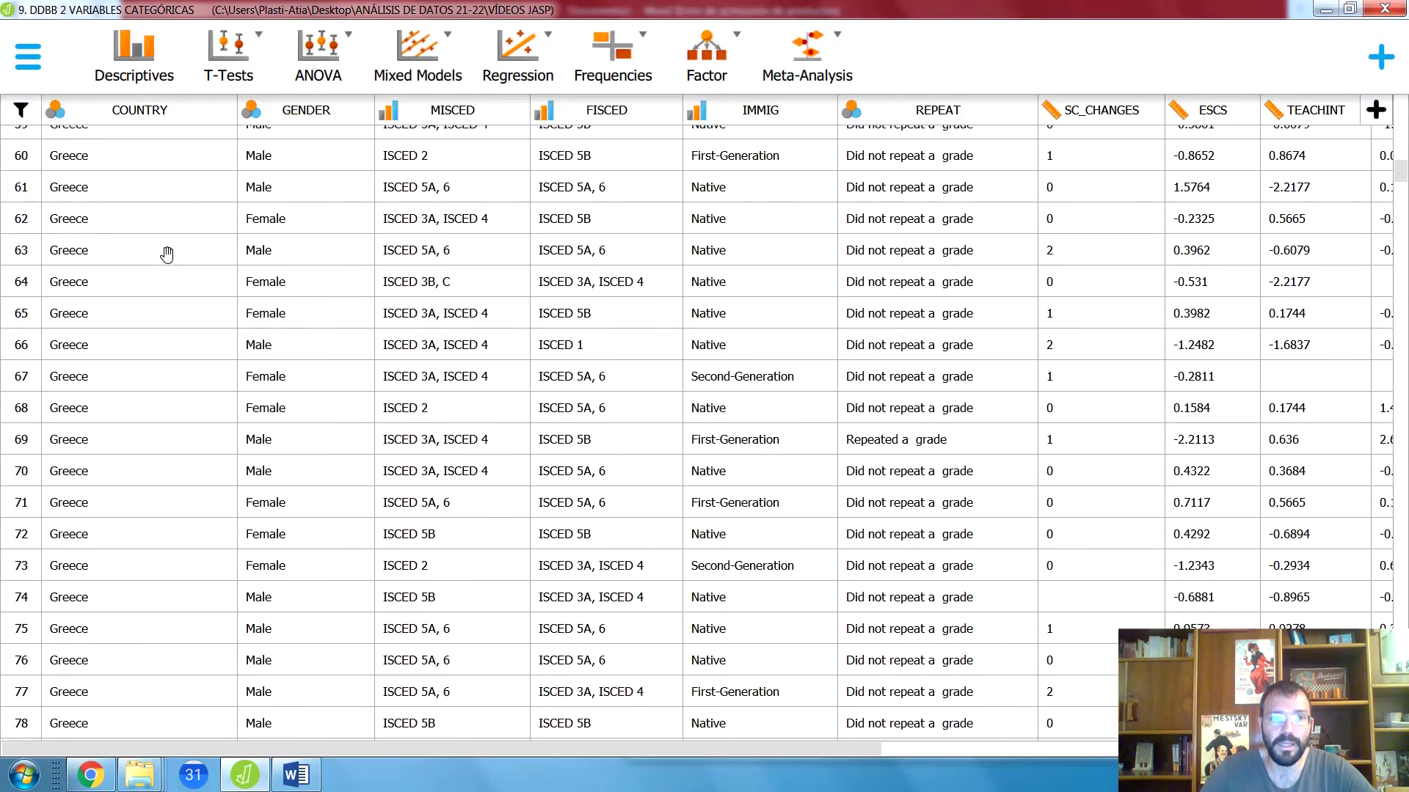
pyautogui.scroll(-5, 250, 299)
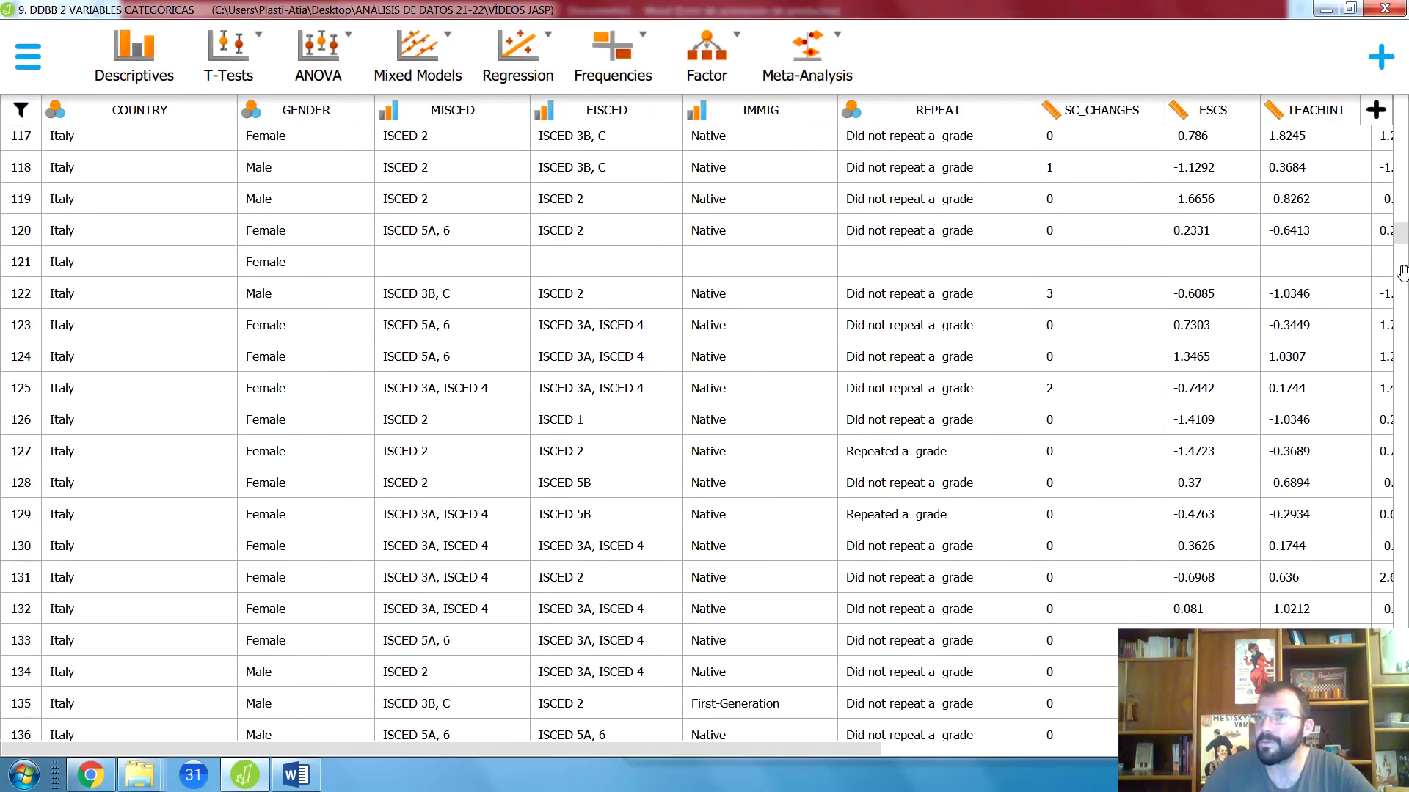
pyautogui.moveTo(1400, 233); pyautogui.dragTo(1401, 107)
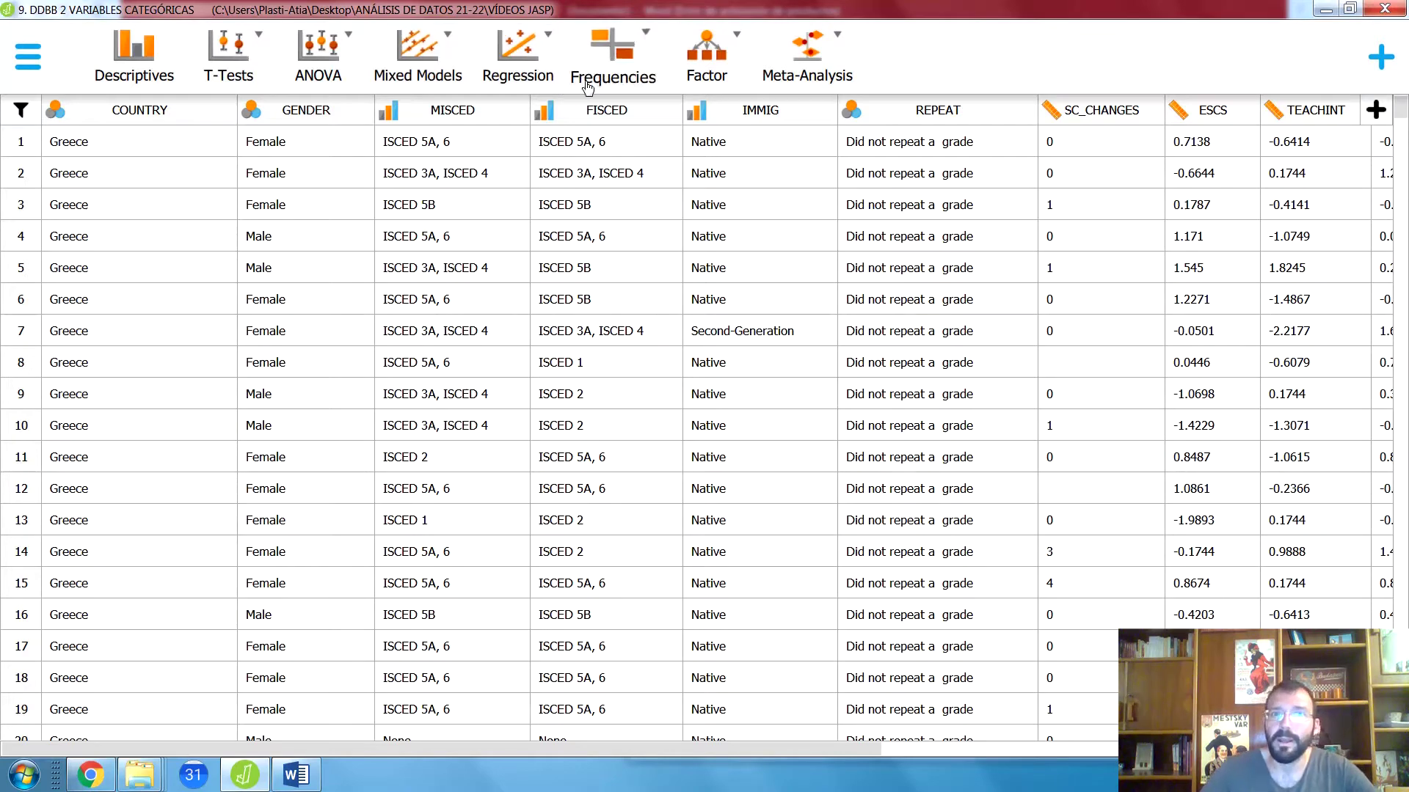
# - Create a classical Contingency Tables analysis with GENDER as the row variable and COUNTRY as the column variable
pyautogui.click(612, 65)
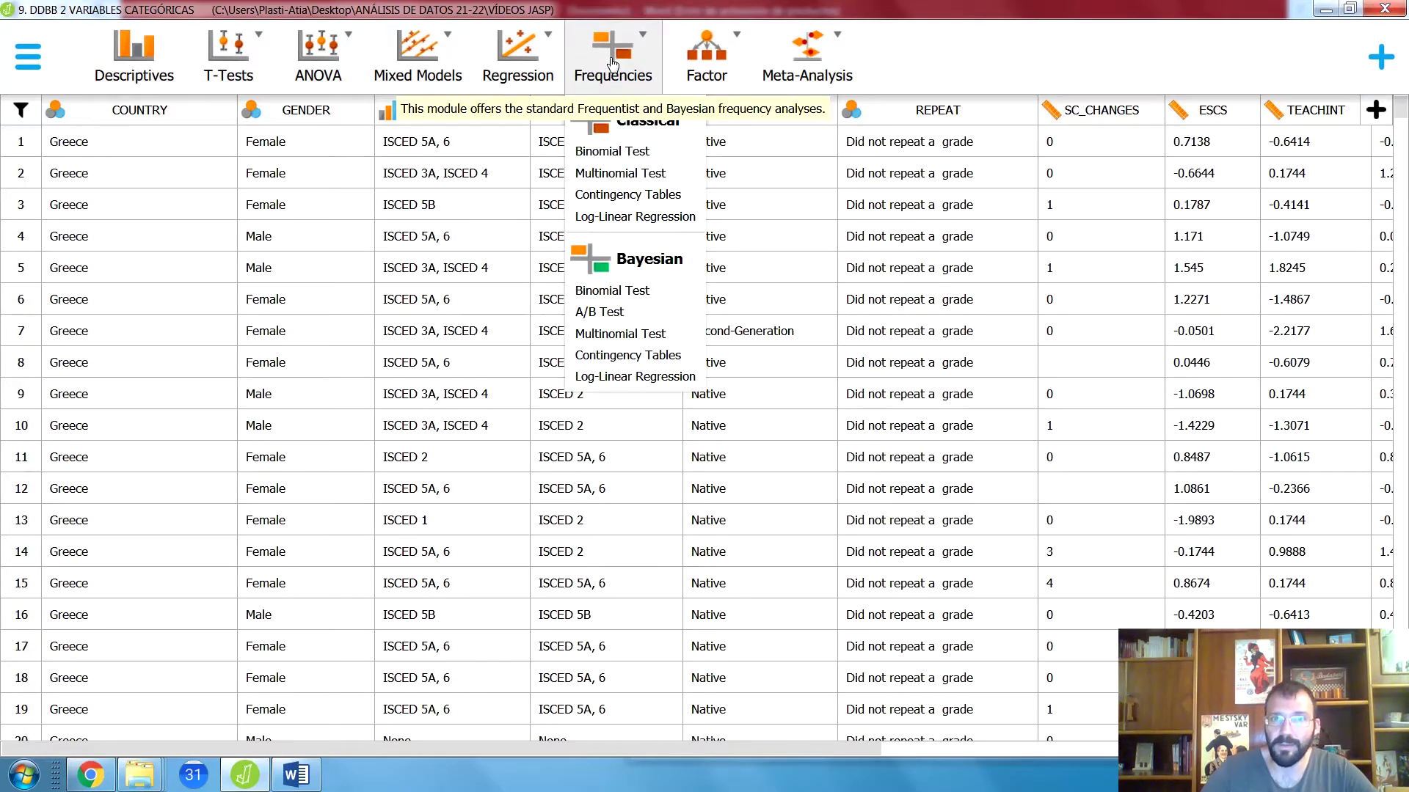
pyautogui.click(645, 196)
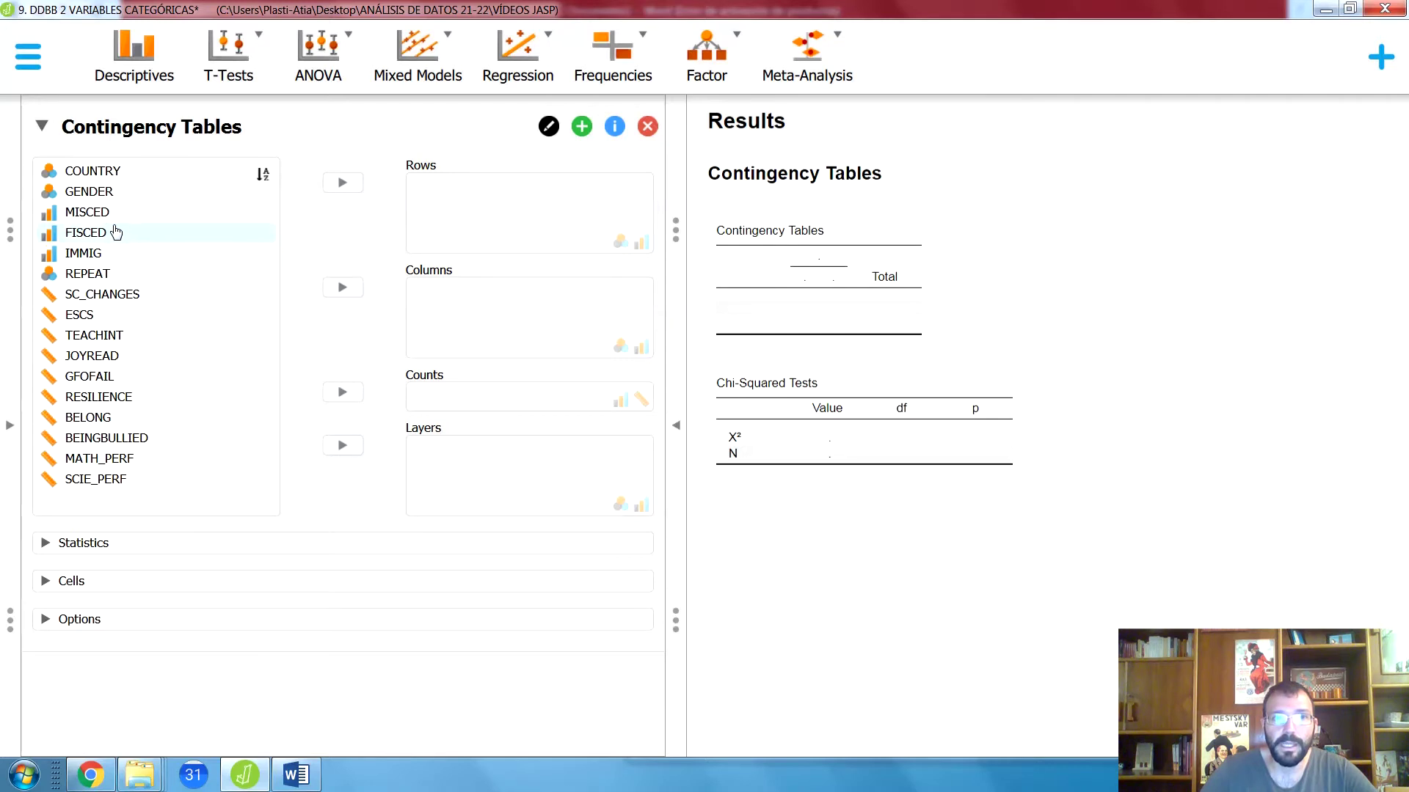
pyautogui.click(109, 172)
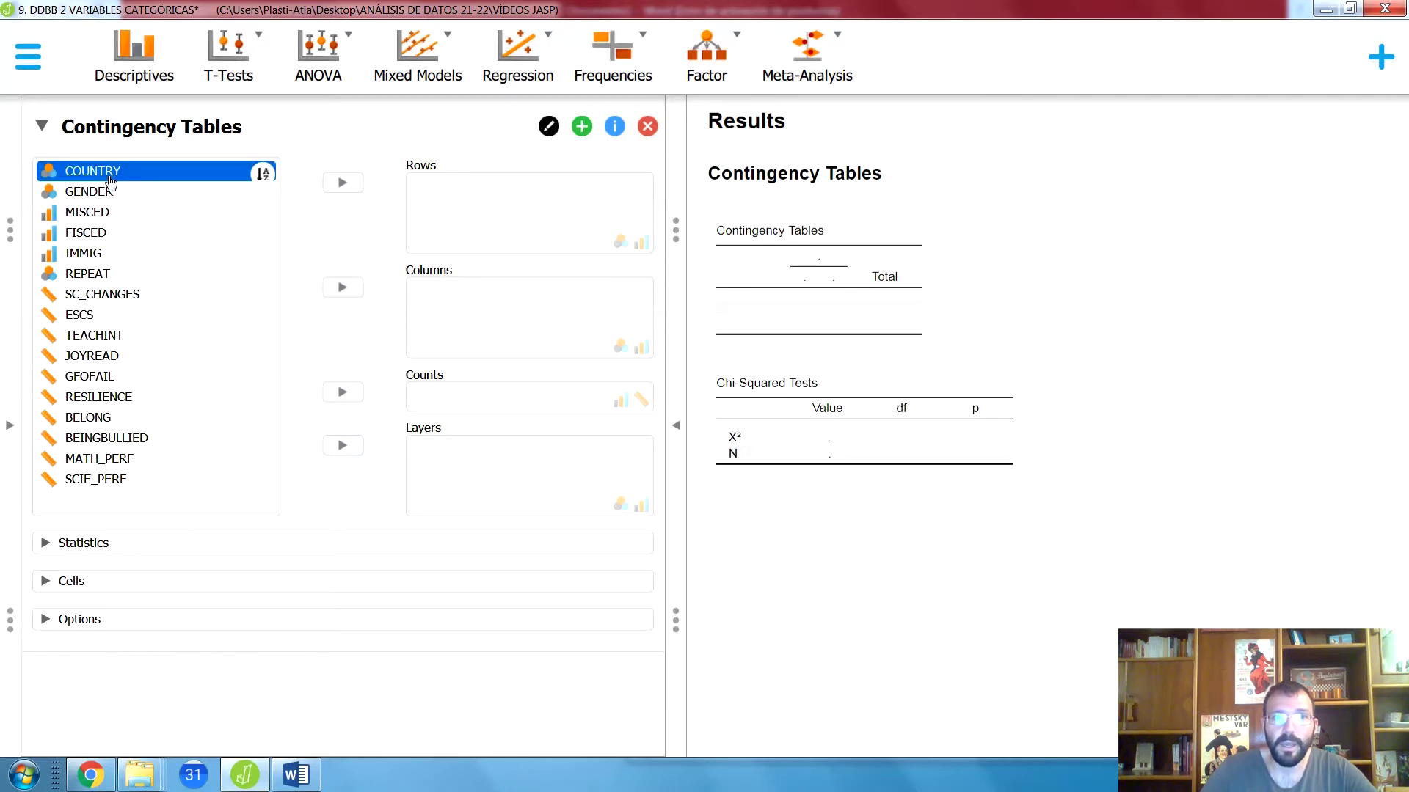
pyautogui.click(343, 289)
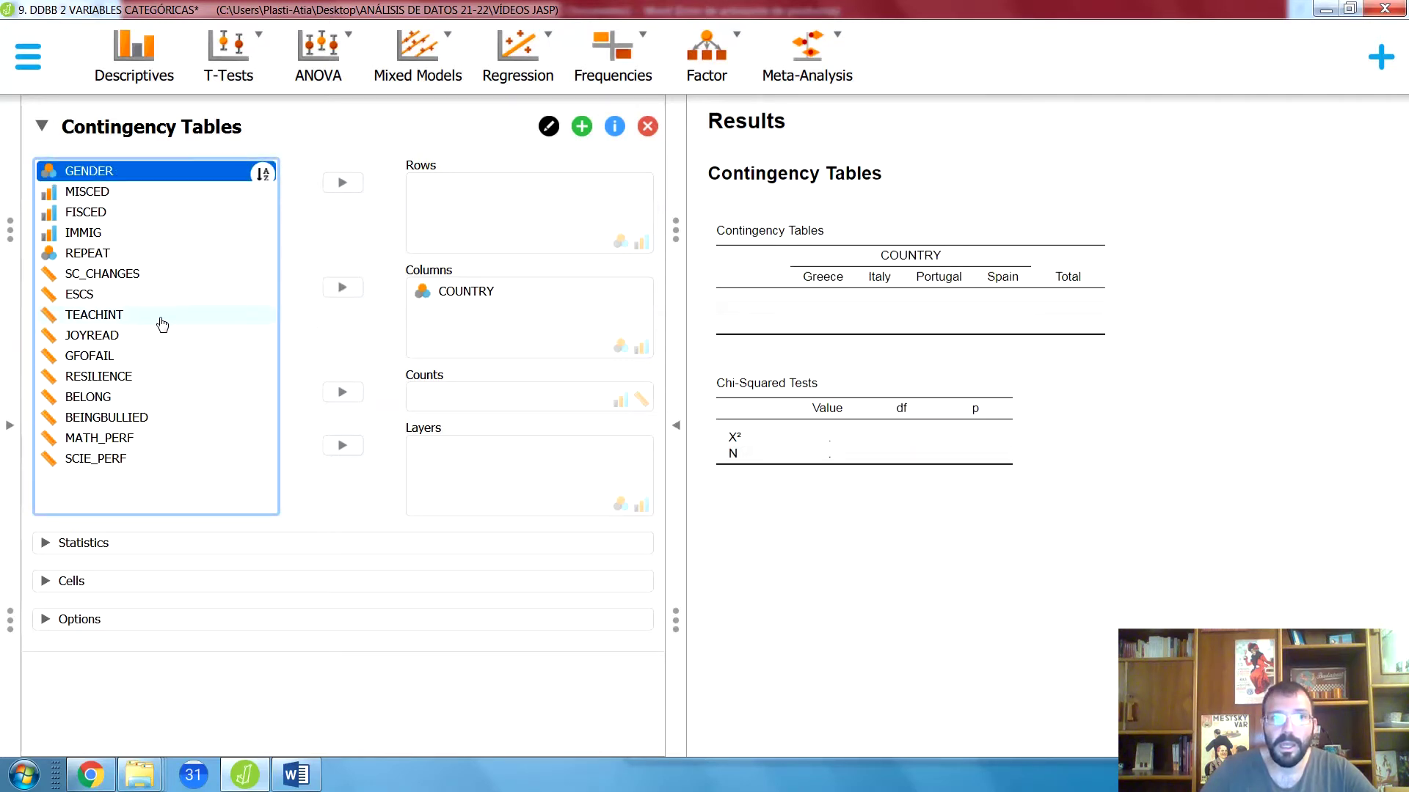
pyautogui.click(341, 183)
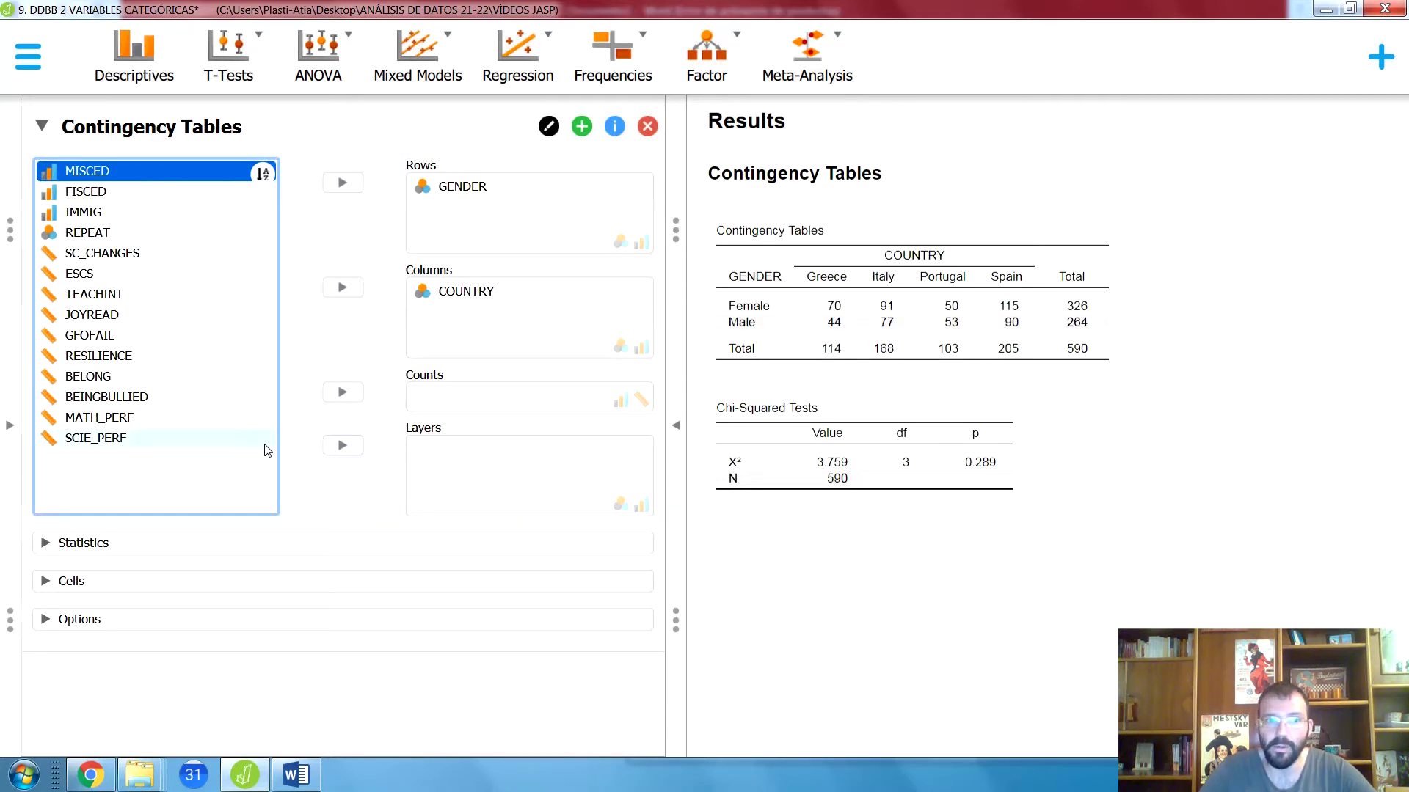
# - Add column percentages to the cells of the contingency table
pyautogui.click(132, 582)
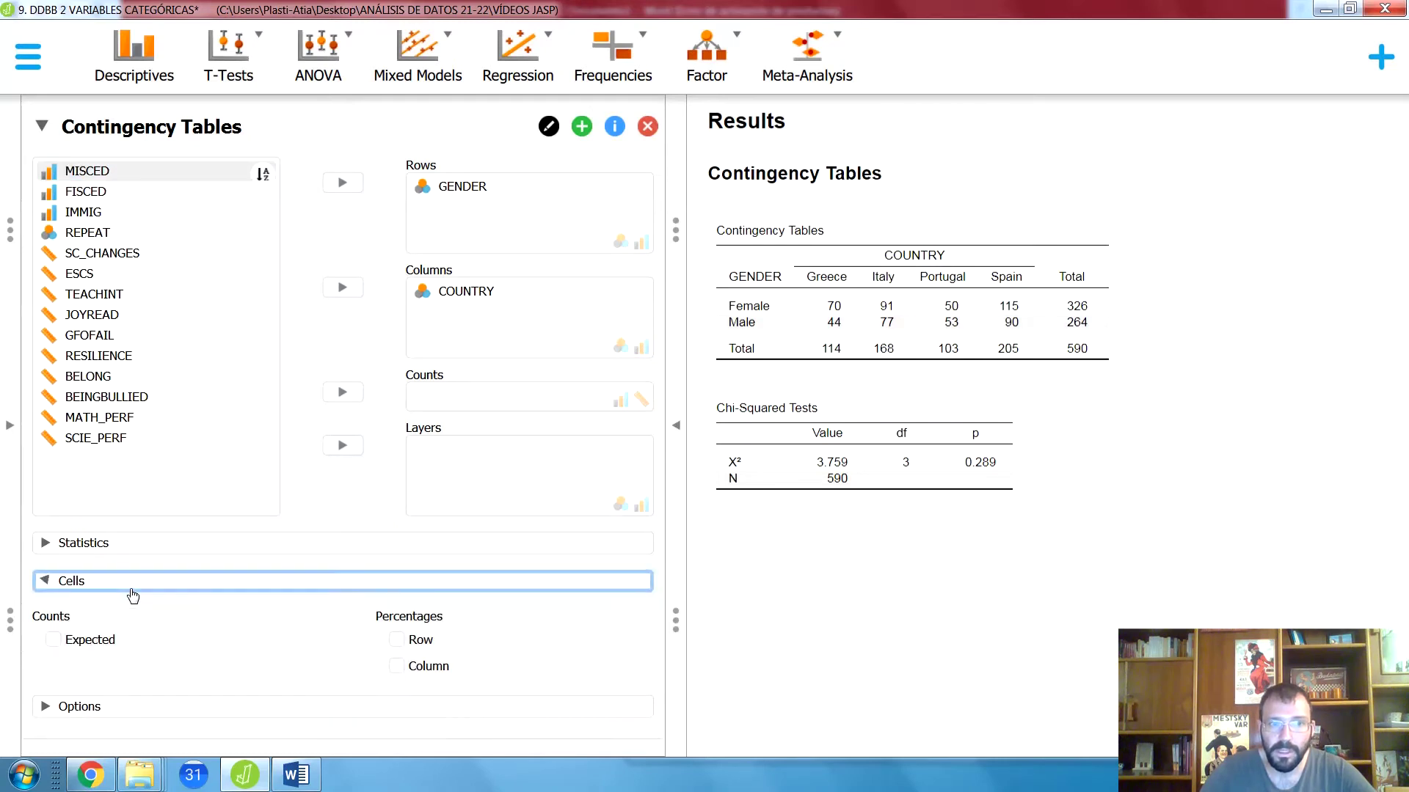
pyautogui.click(395, 666)
pyautogui.click(377, 591)
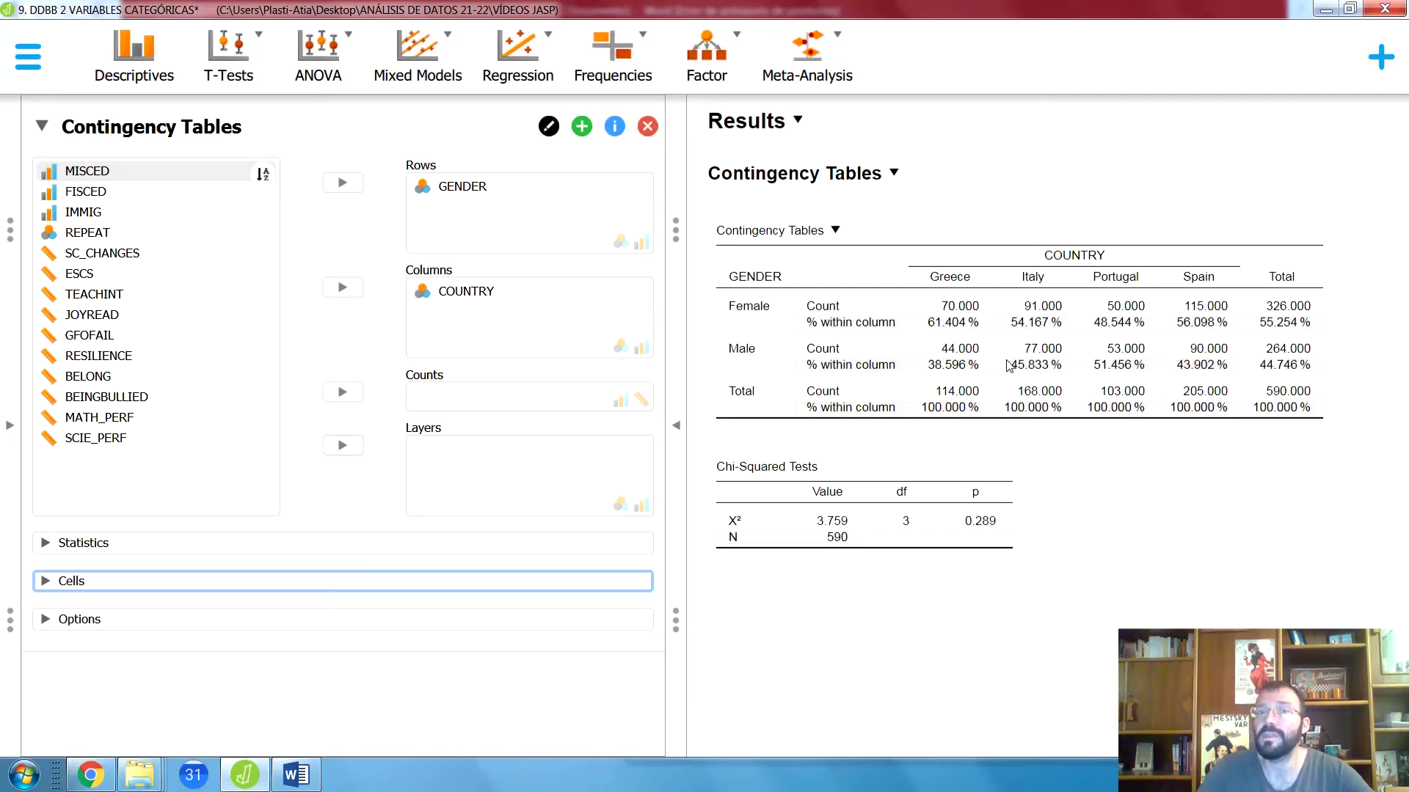
# - Check in the analysis statistics options that the χ² test is selected
pyautogui.click(95, 551)
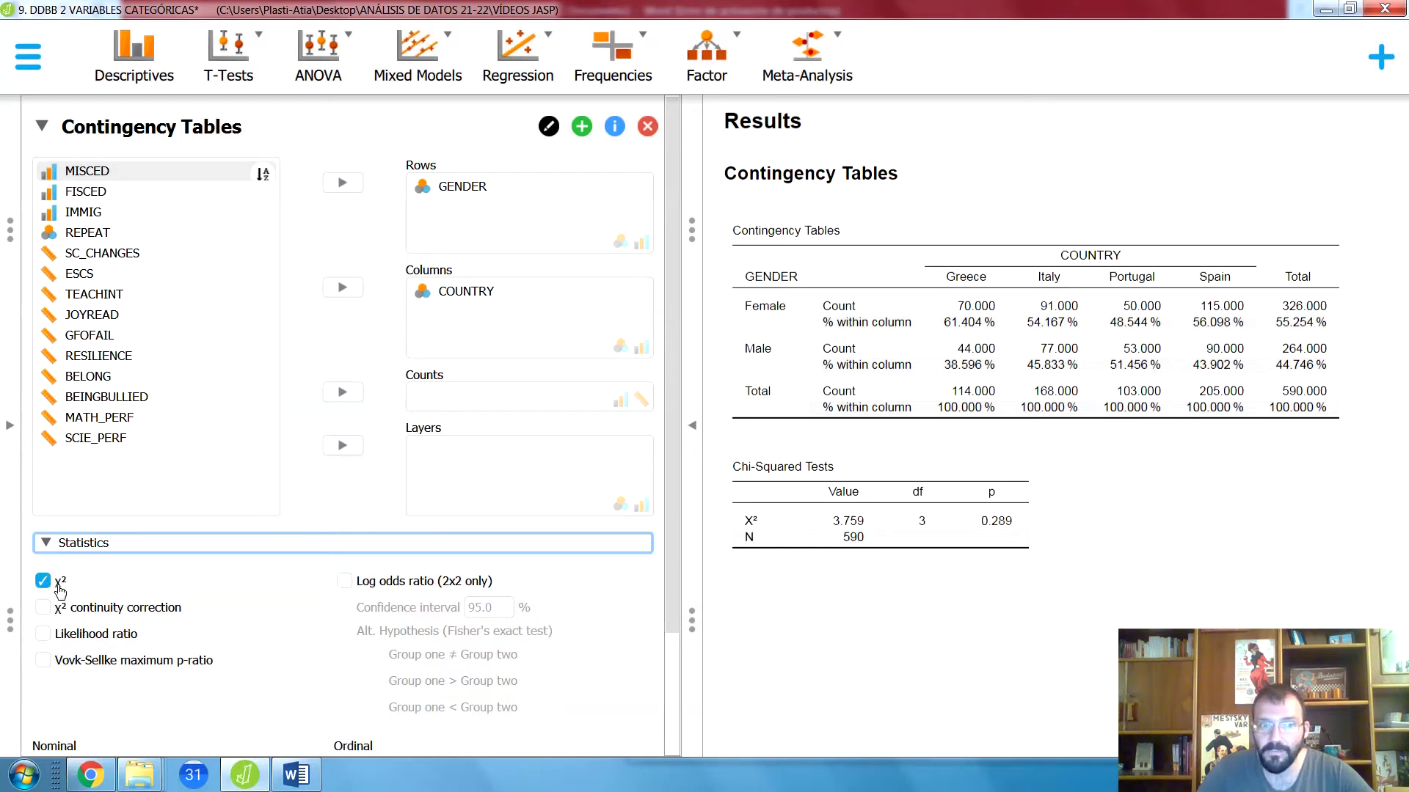
pyautogui.scroll(-3, 212, 594)
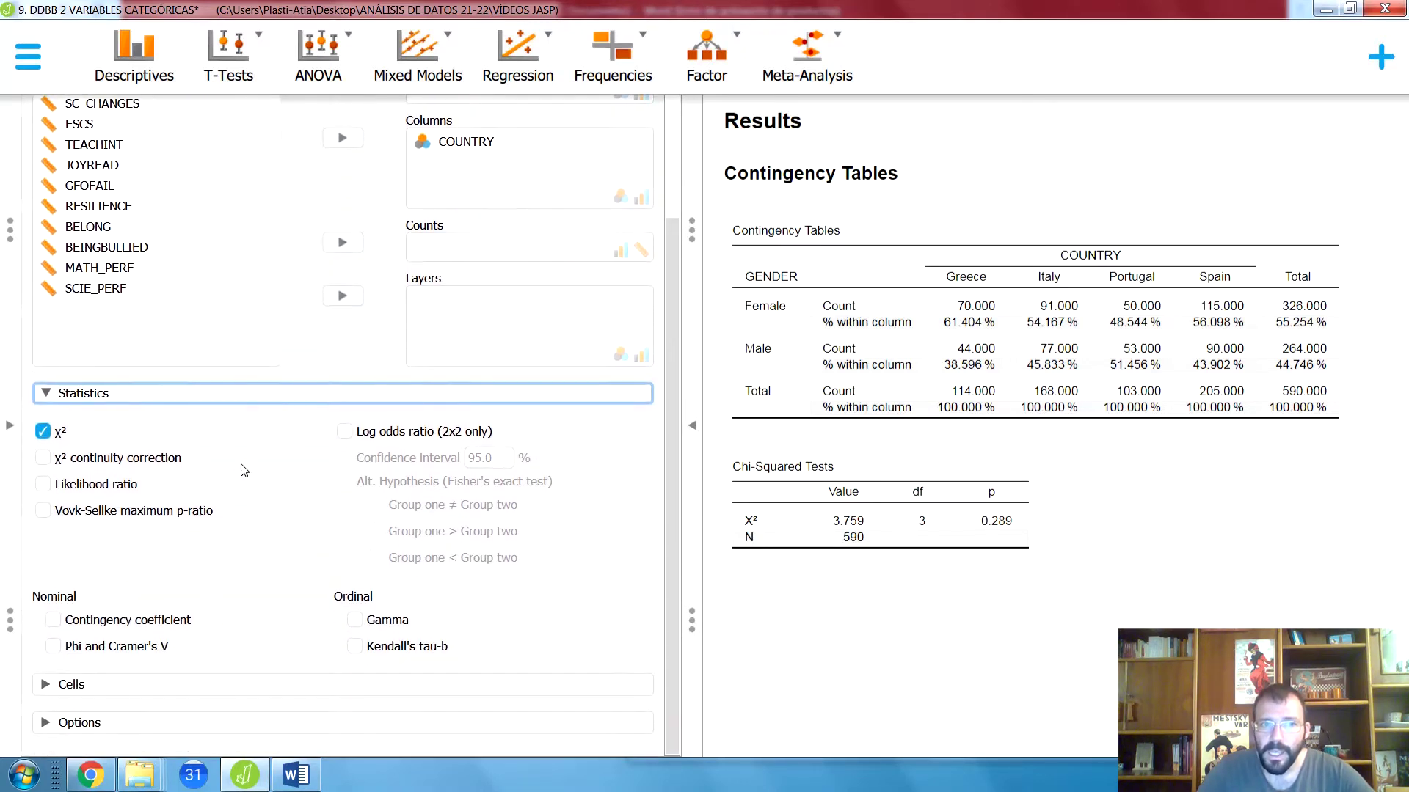
pyautogui.click(235, 402)
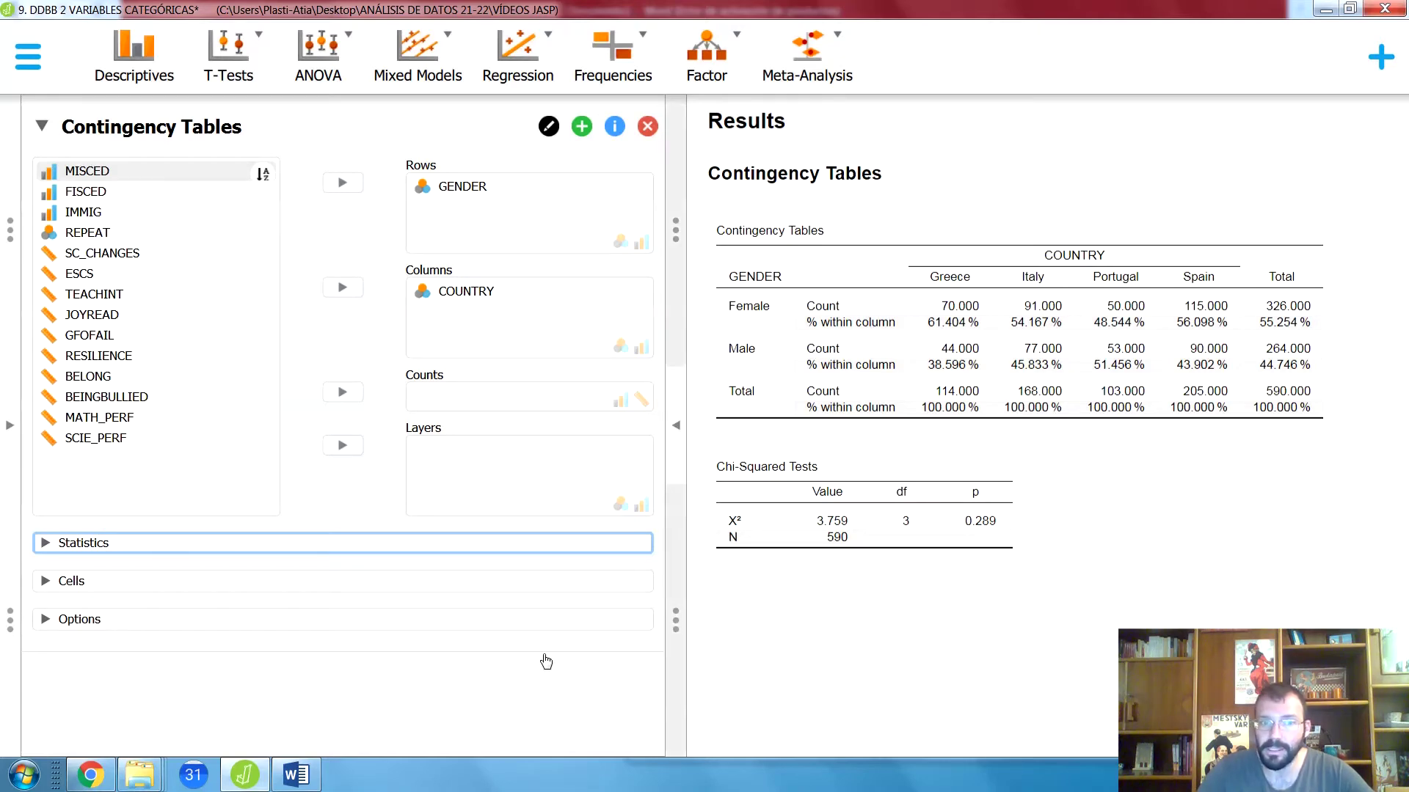
# - Switch to Word to review the null hypothesis H0 of independent variables, and return to JASP
pyautogui.click(297, 775)
pyautogui.scroll(-5, 631, 472)
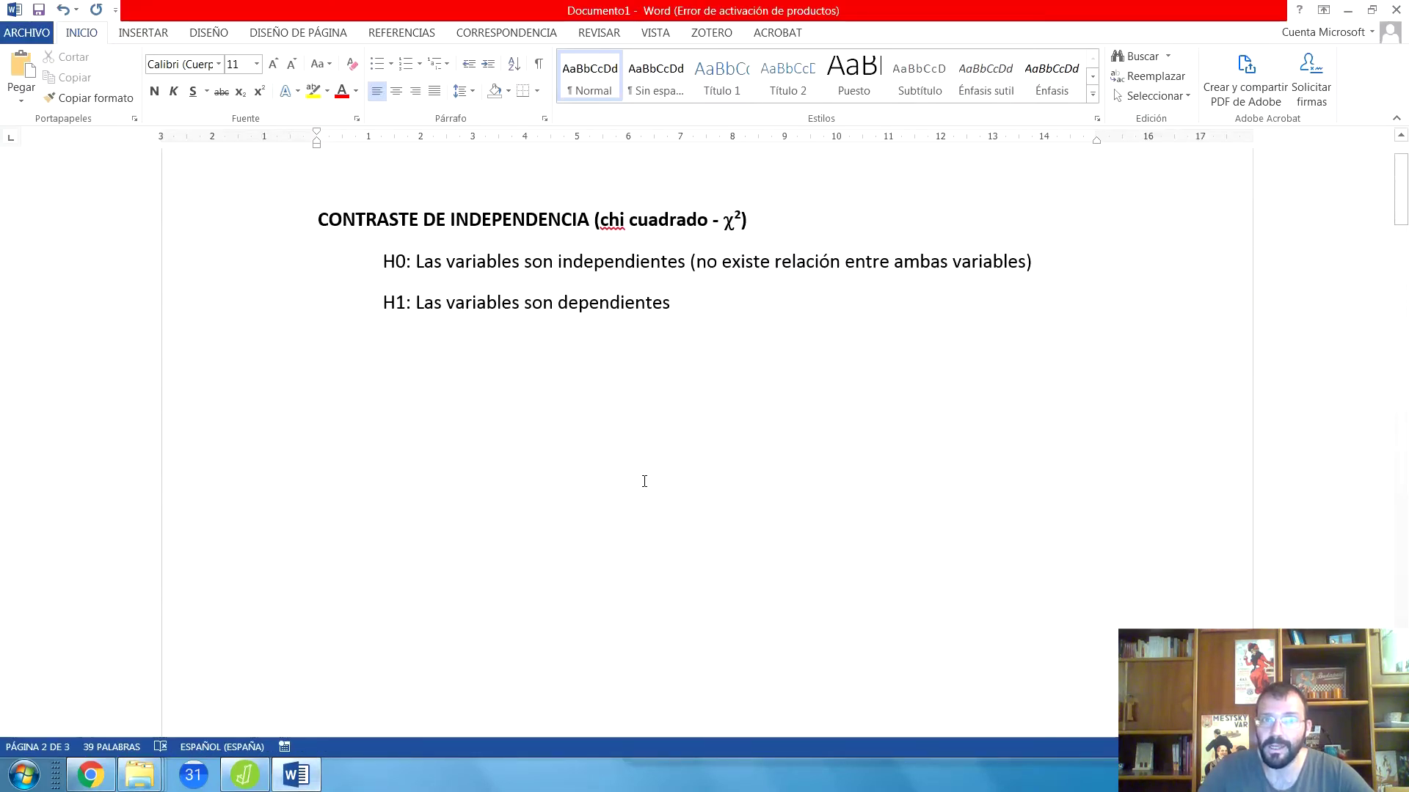
pyautogui.scroll(1, 644, 482)
pyautogui.moveTo(388, 357); pyautogui.dragTo(1056, 352)
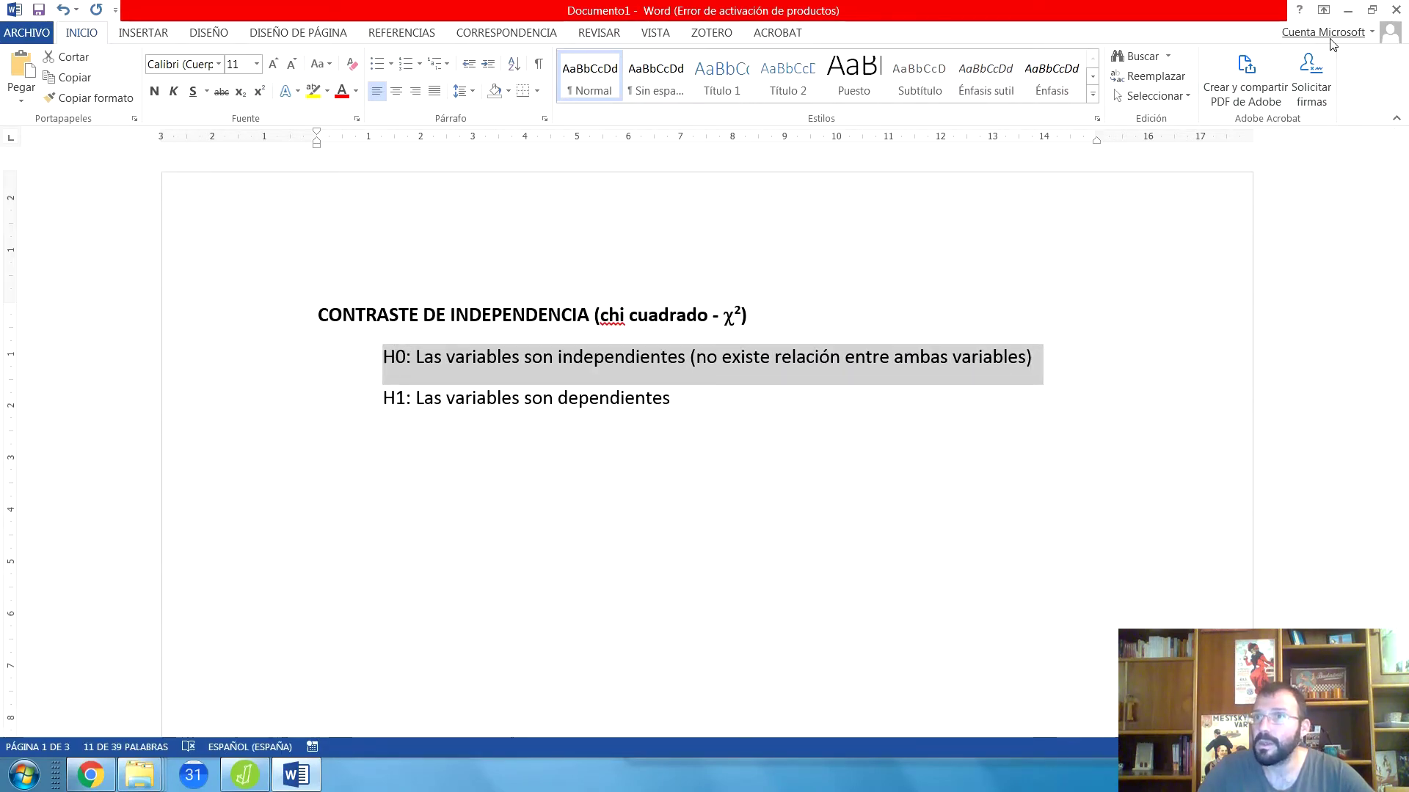
pyautogui.click(1347, 11)
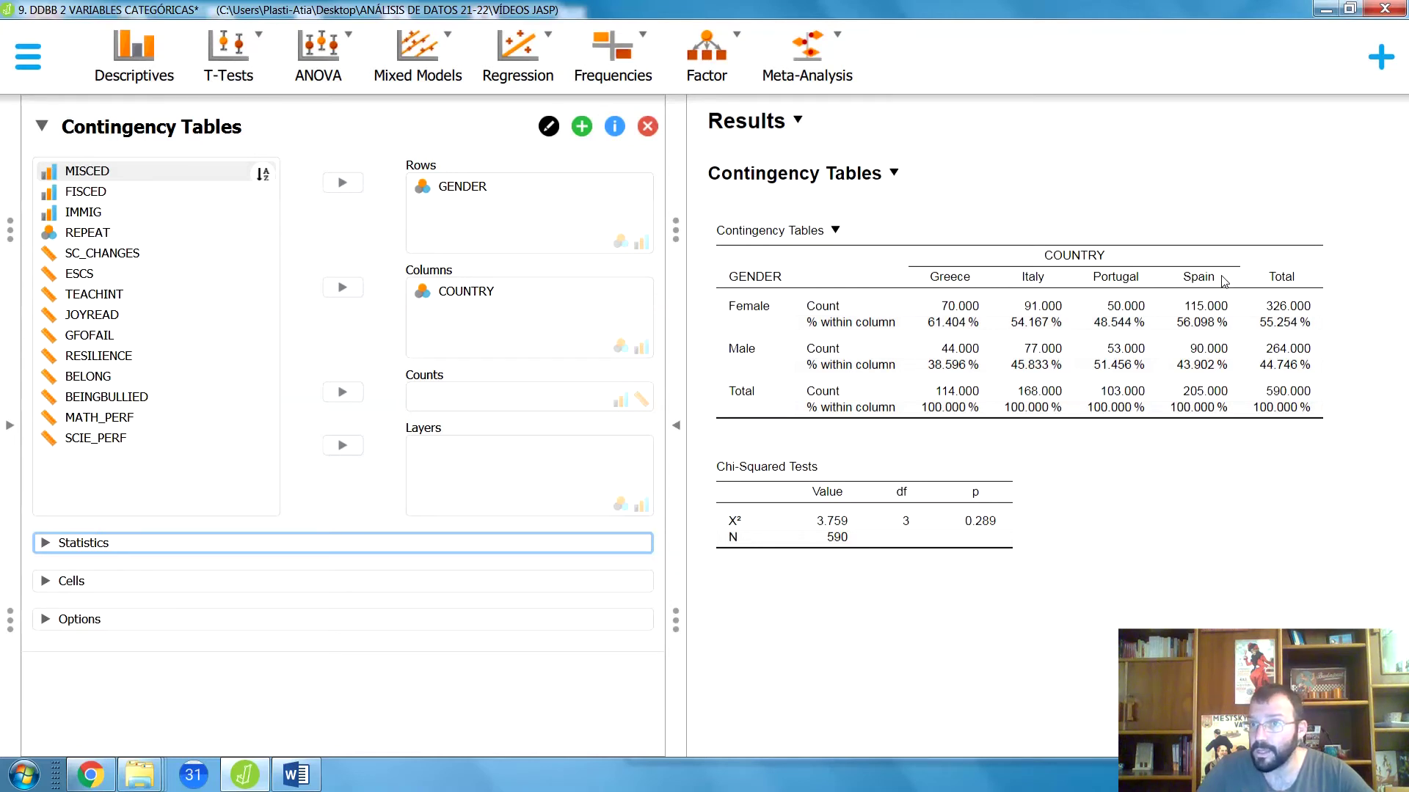
# - Add the nominal Contingency coefficient to the contingency table statistics
pyautogui.click(105, 547)
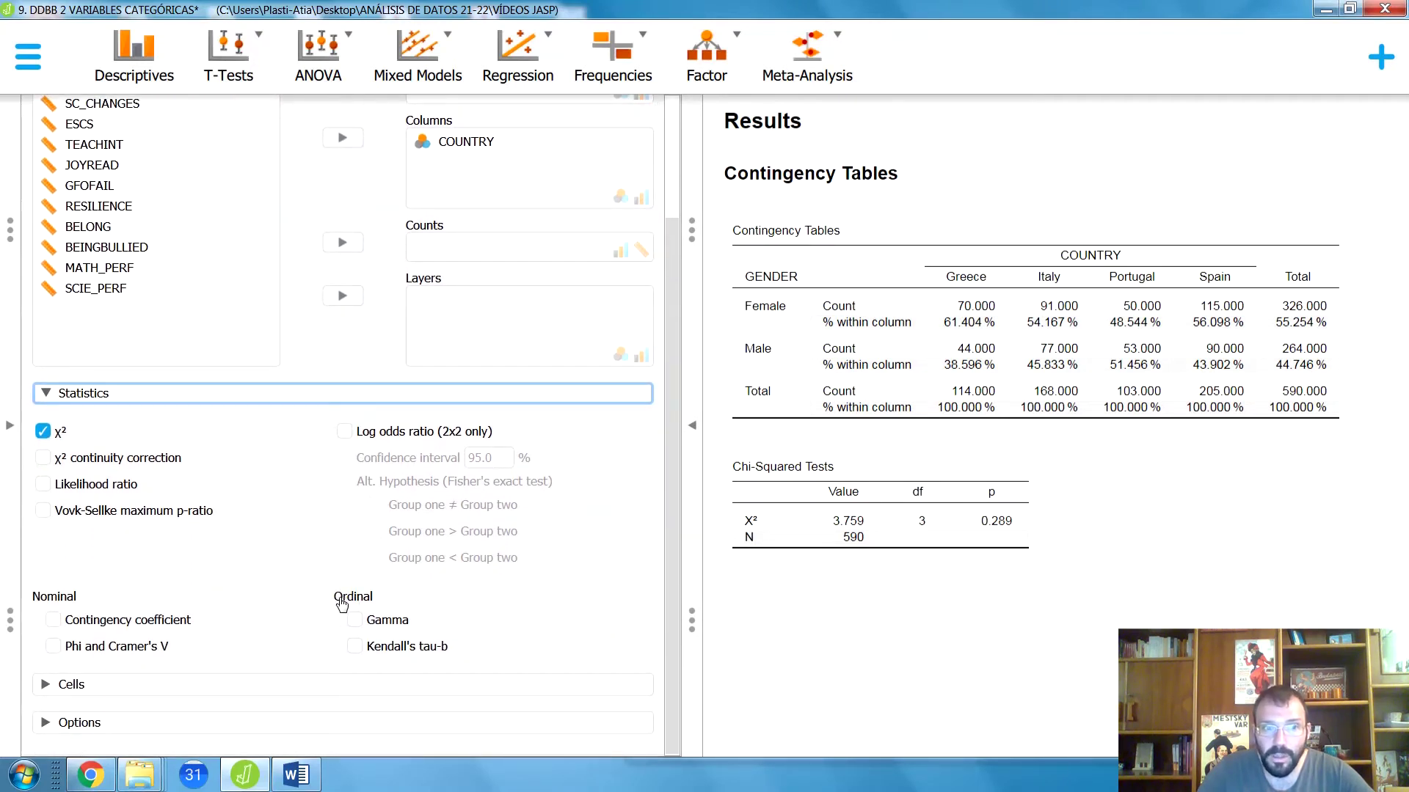
pyautogui.click(110, 623)
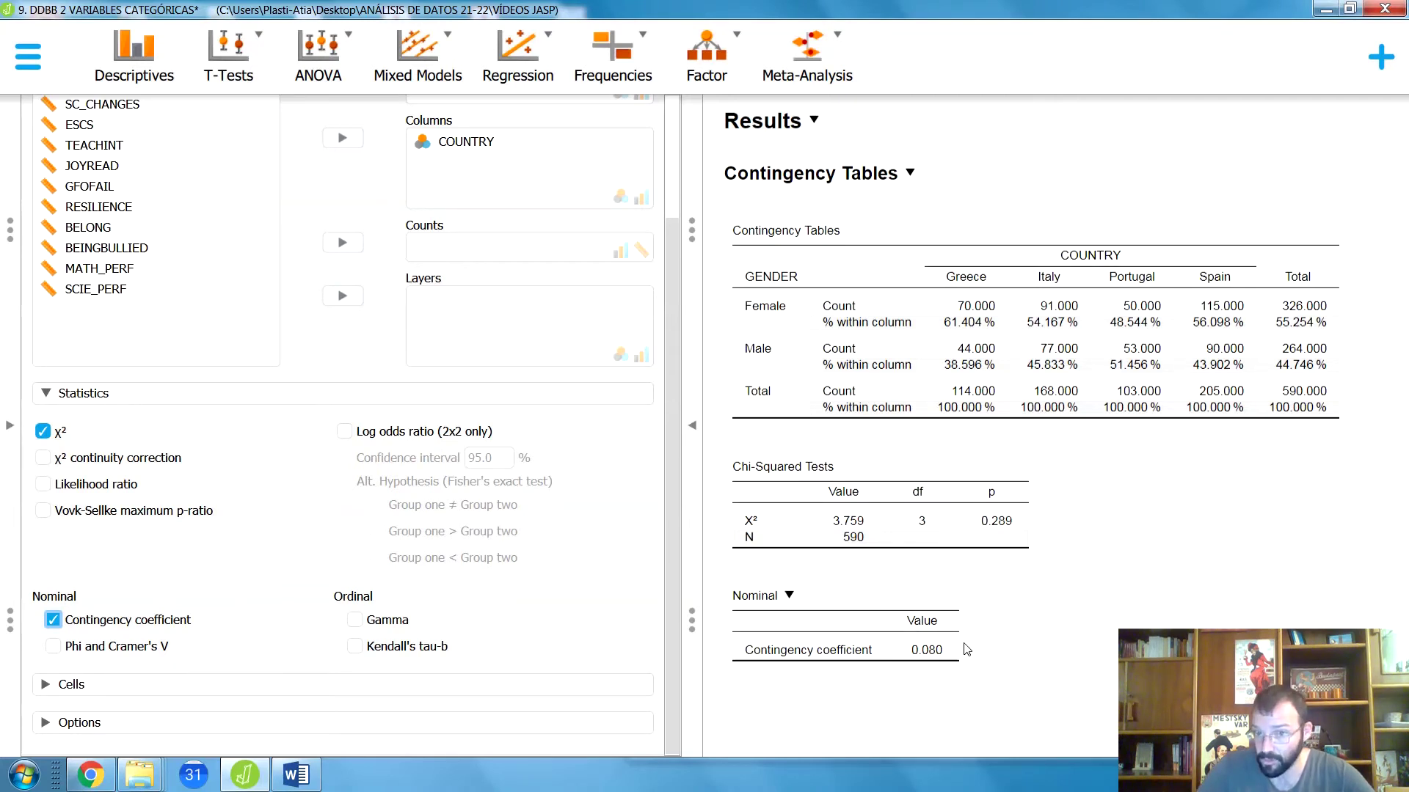
pyautogui.scroll(5, 436, 403)
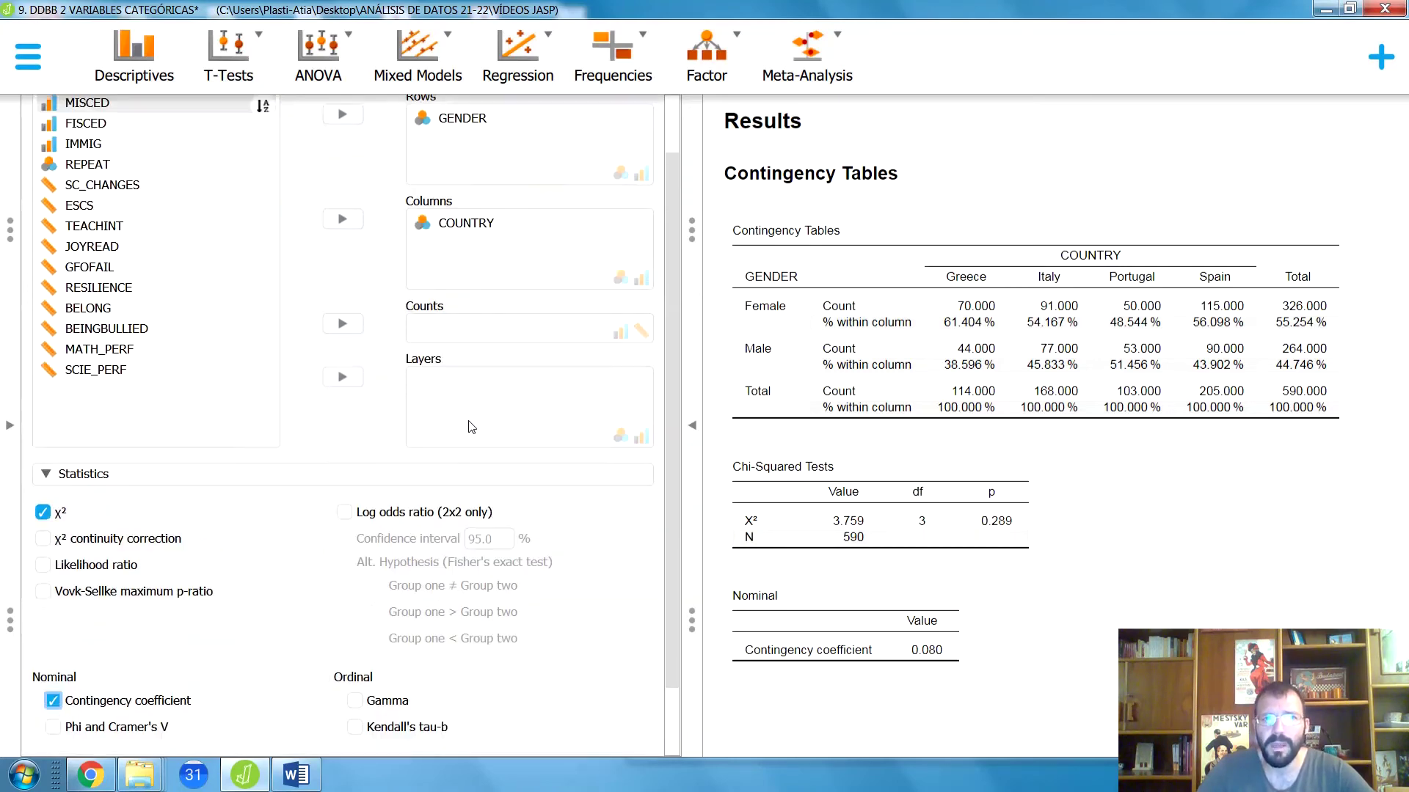
# - Switch to Word and write "Ambas variables son independientes" below question 1 about PAÍS and GÉNERO
pyautogui.click(296, 775)
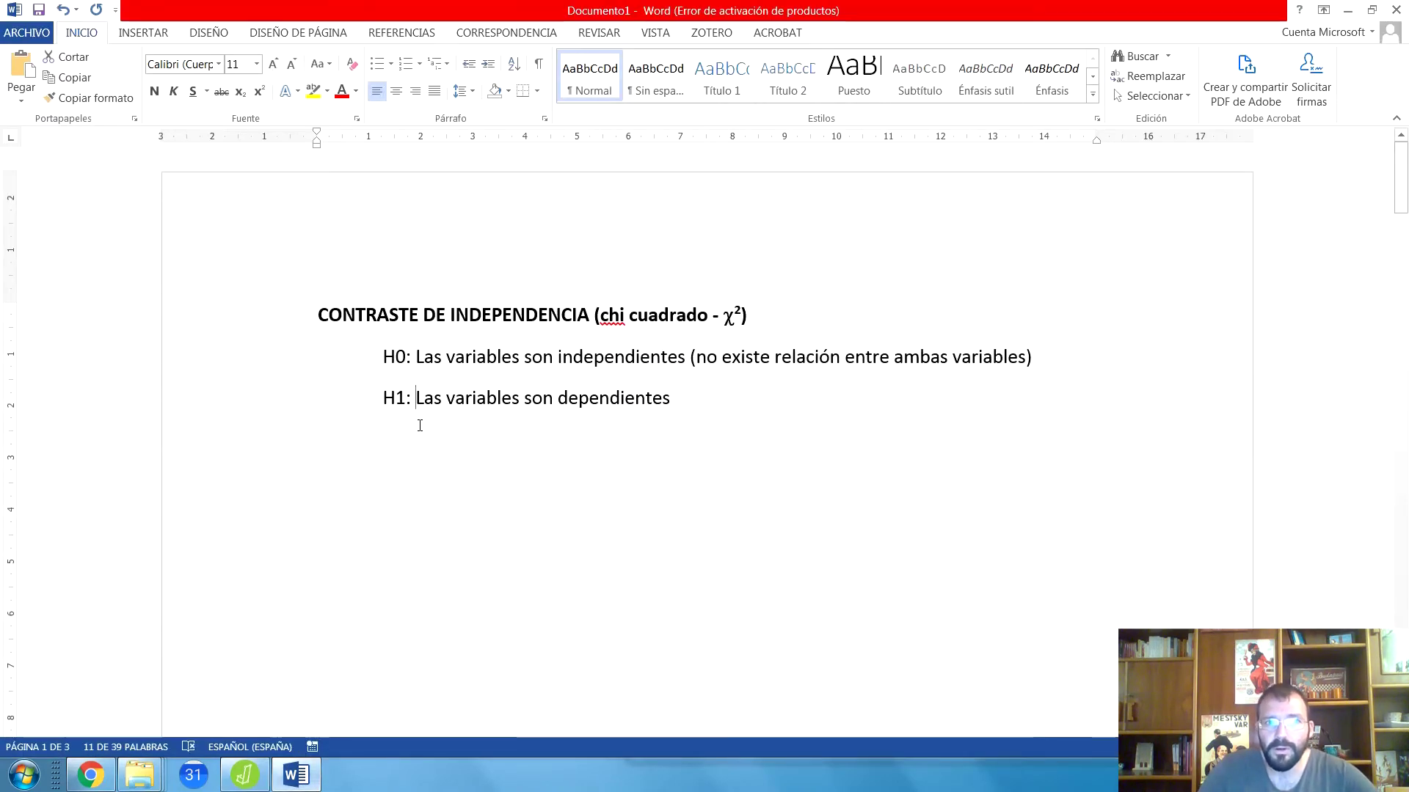
pyautogui.scroll(-15, 486, 531)
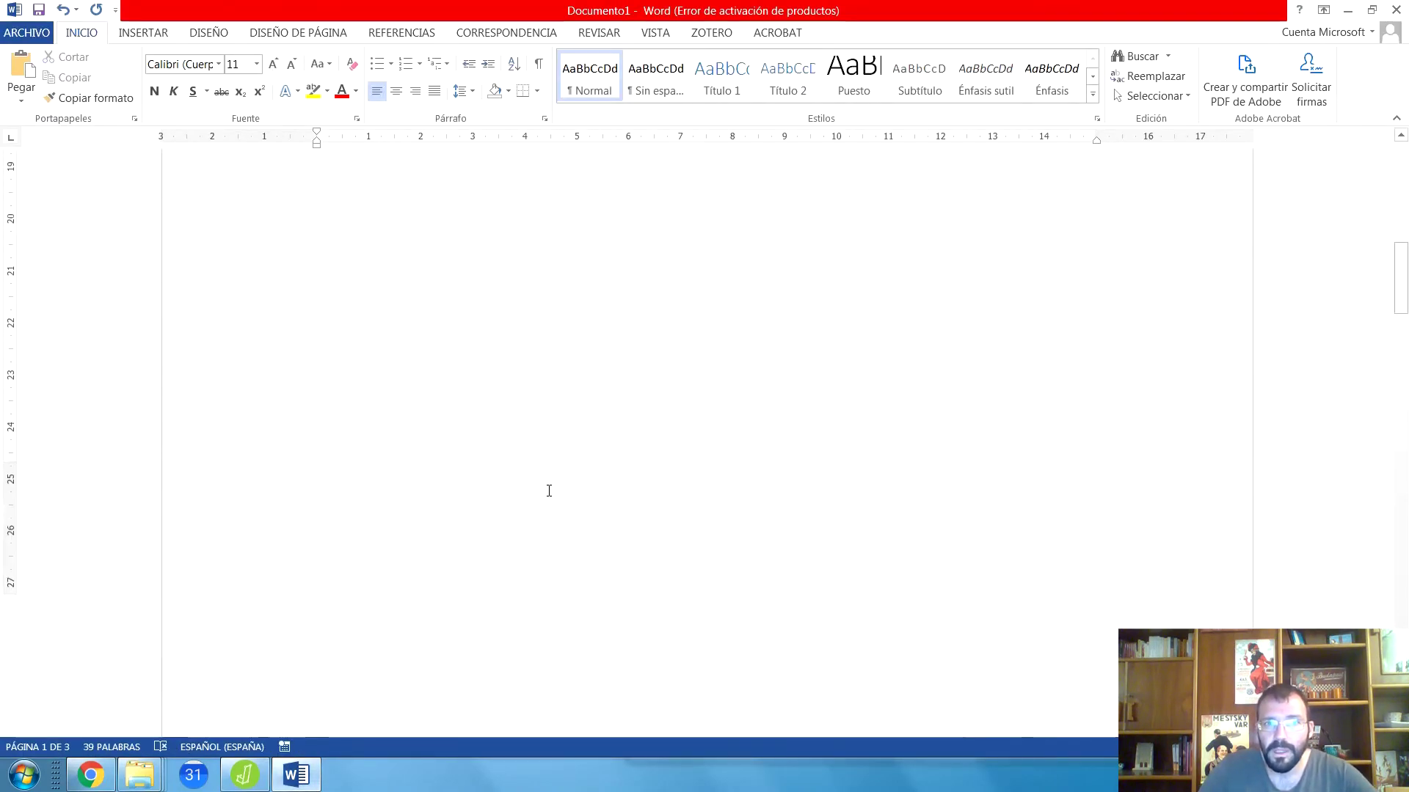
pyautogui.click(482, 654)
pyautogui.scroll(-1, 485, 653)
pyautogui.write('A')
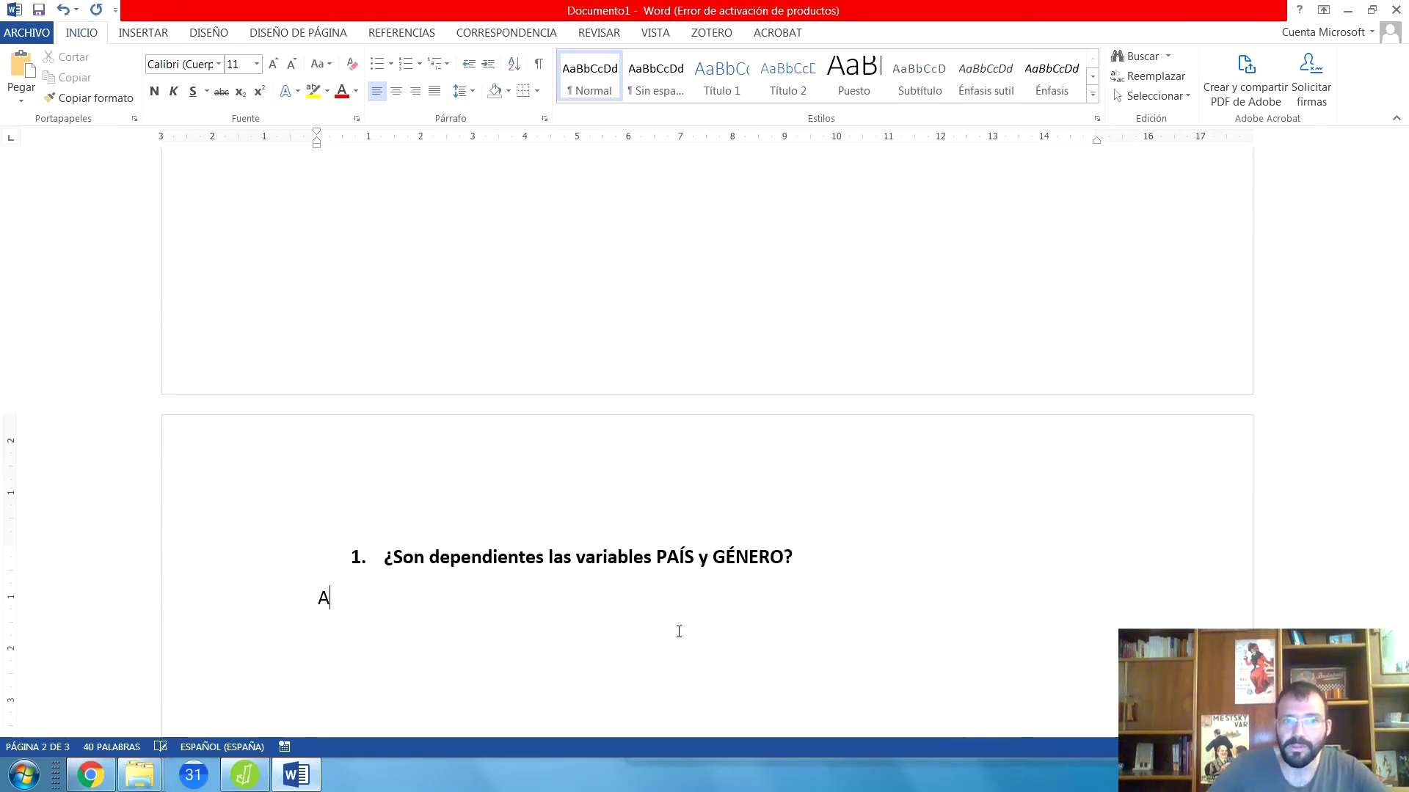
pyautogui.write('mbas variables')
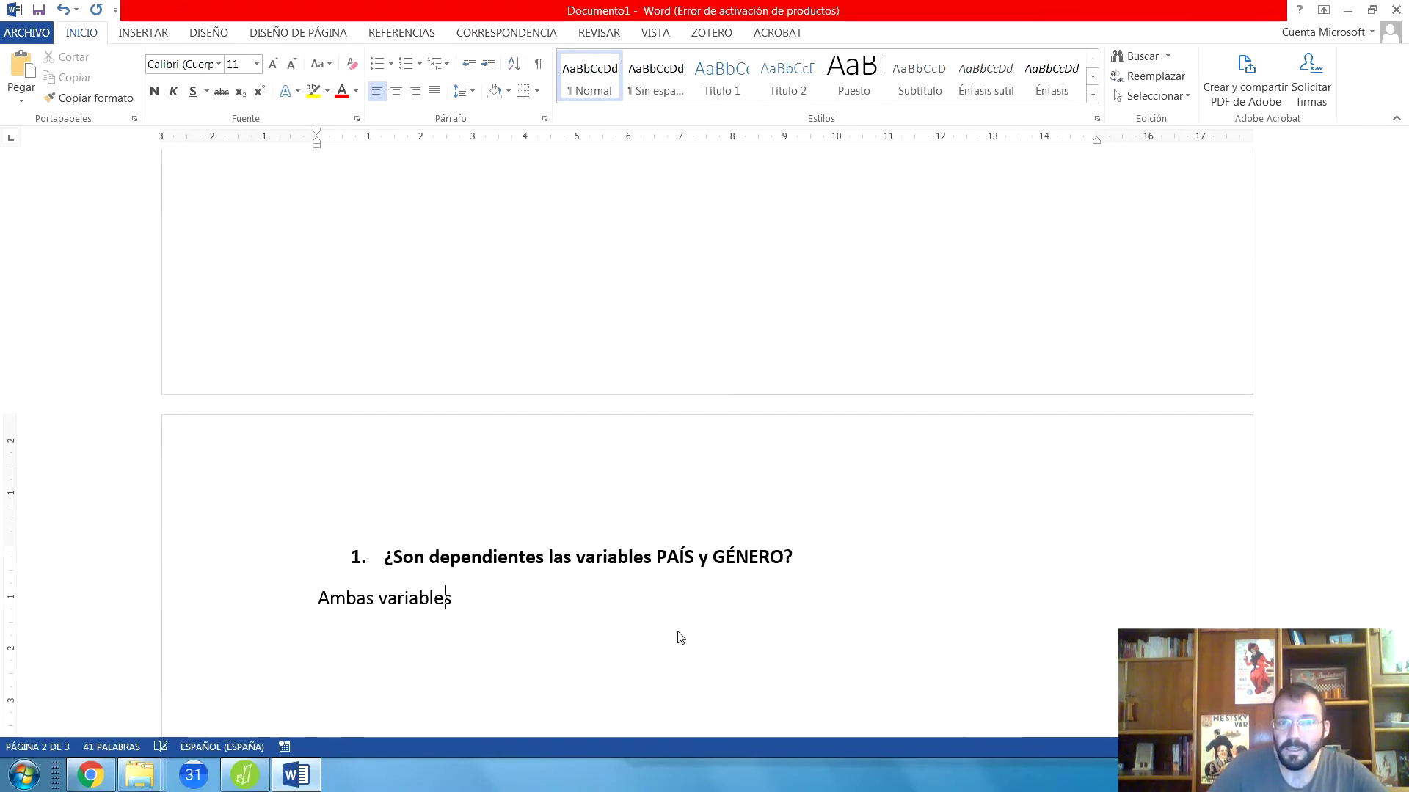
pyautogui.write(' son independientes')
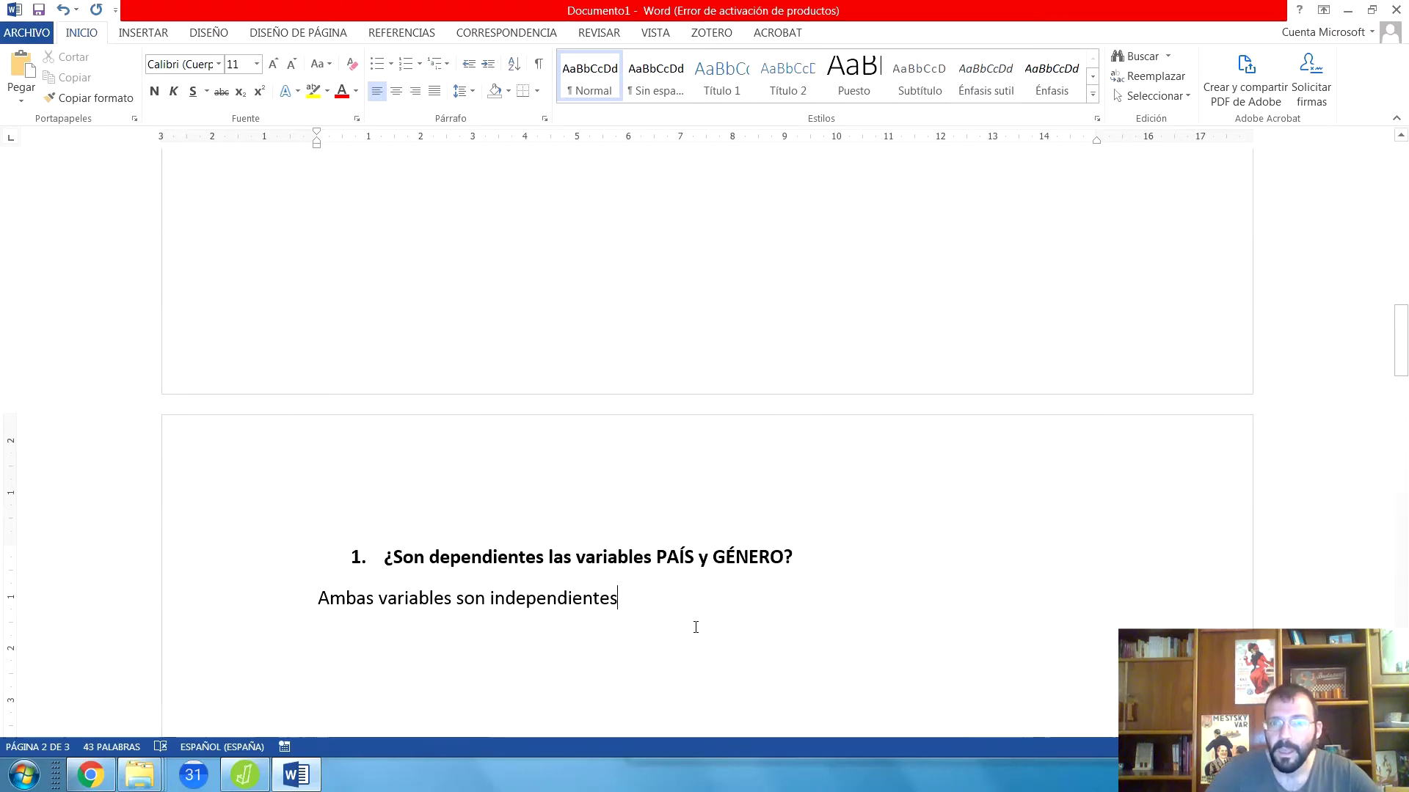
# - Read question 2 on PAÍS and REPETIDOR, and in JASP replace GENDER with REPEAT as the contingency table's row variable
pyautogui.scroll(-20, 695, 627)
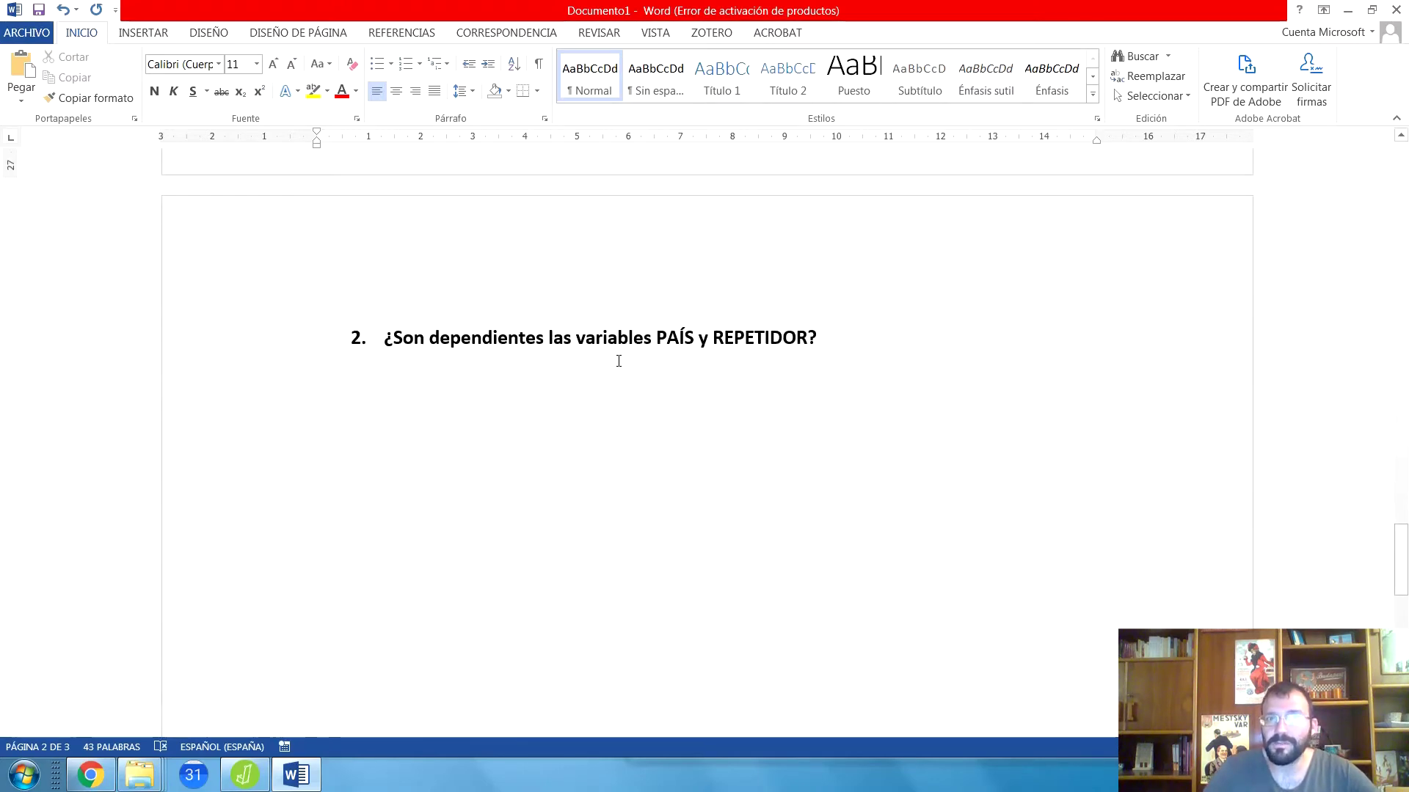
pyautogui.click(1346, 10)
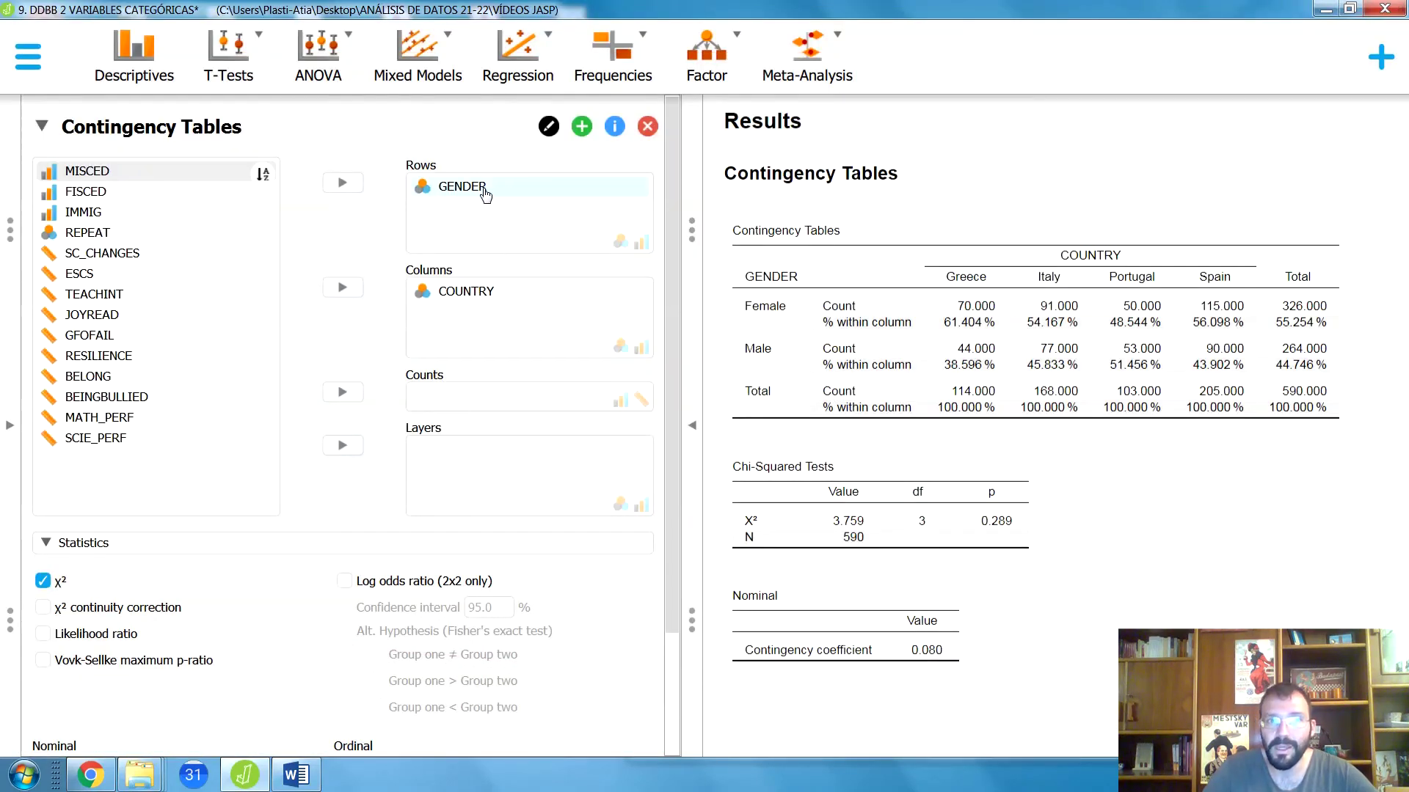
pyautogui.click(484, 195)
pyautogui.click(342, 183)
pyautogui.click(94, 261)
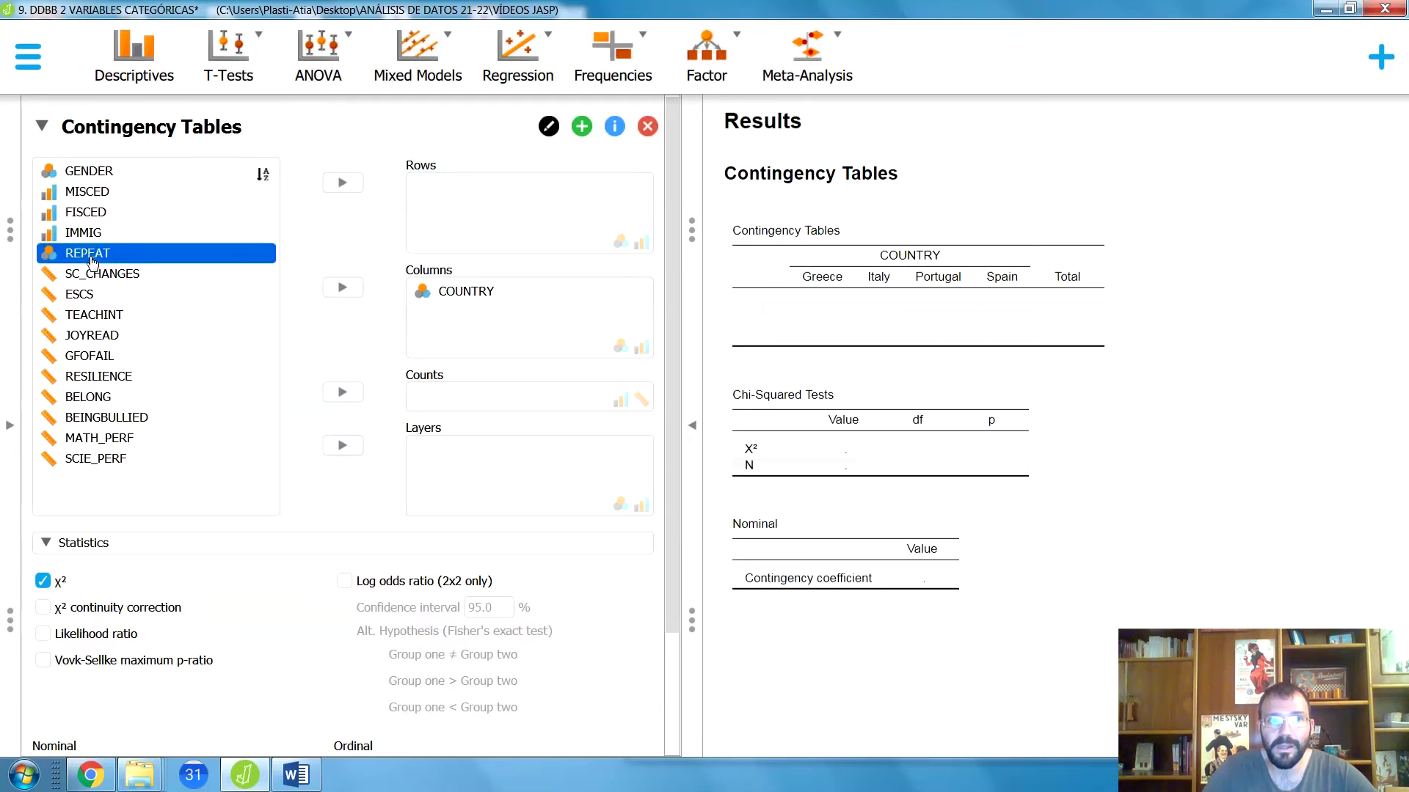
pyautogui.click(342, 184)
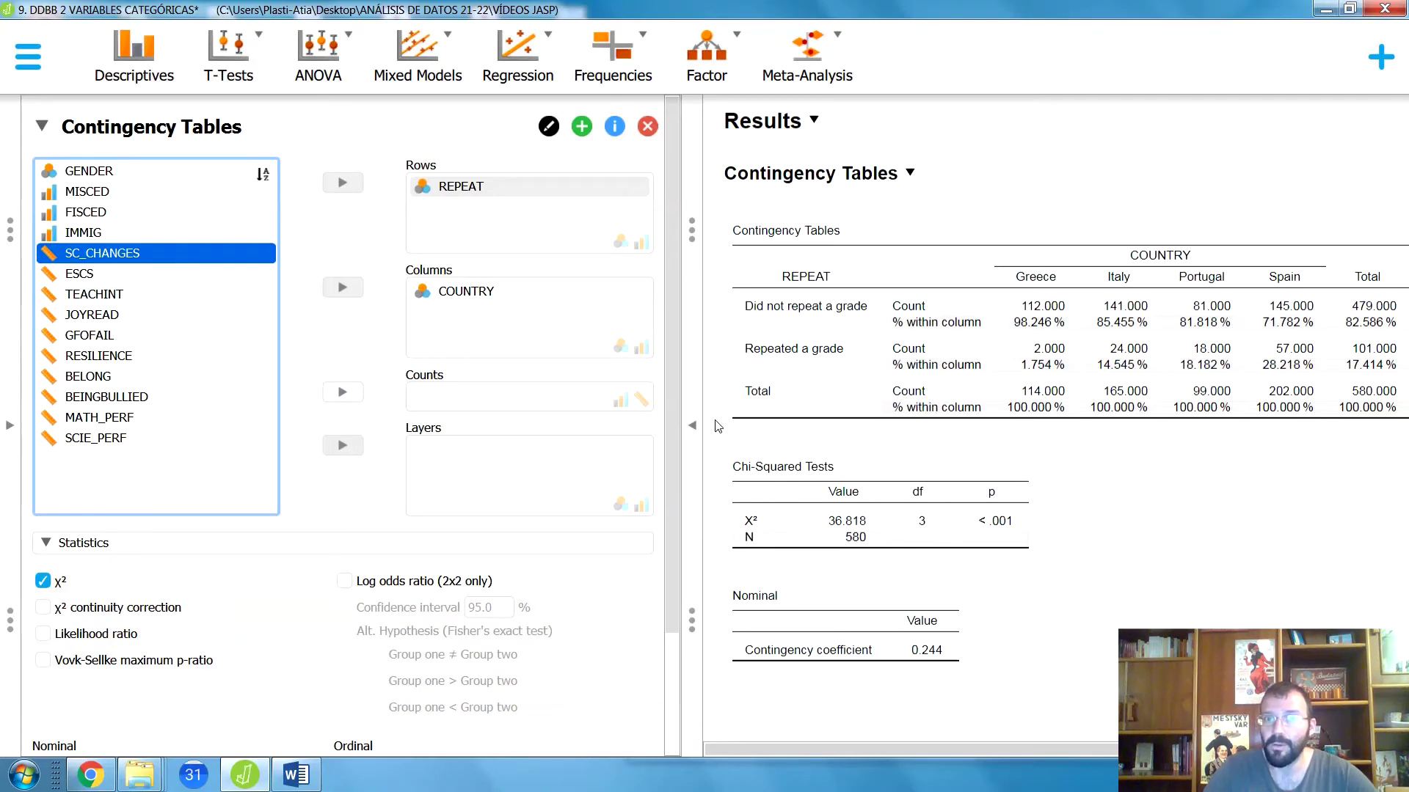
# - Examine the REPEAT by COUNTRY results in a full-width view, and restore the analysis options beside them
pyautogui.click(692, 425)
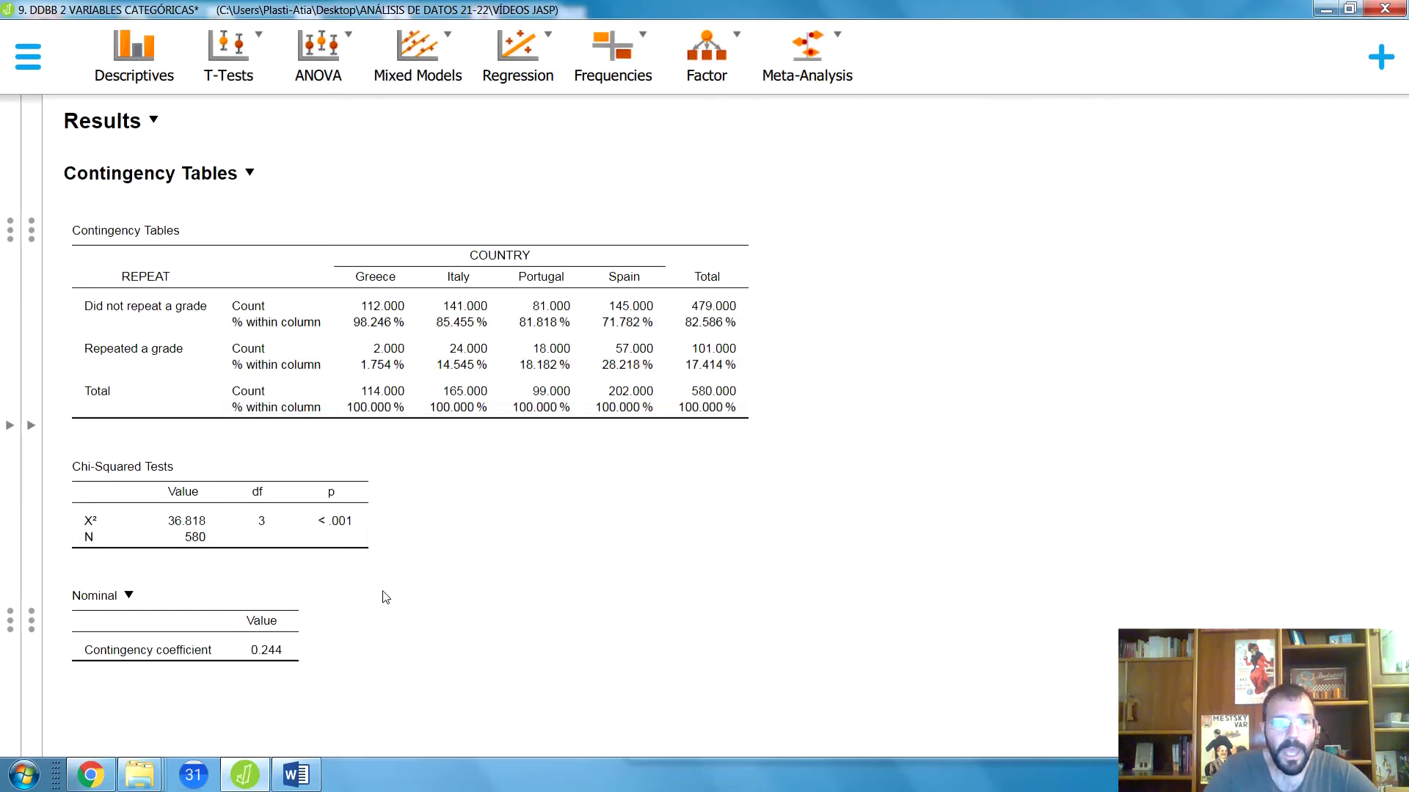
pyautogui.click(31, 425)
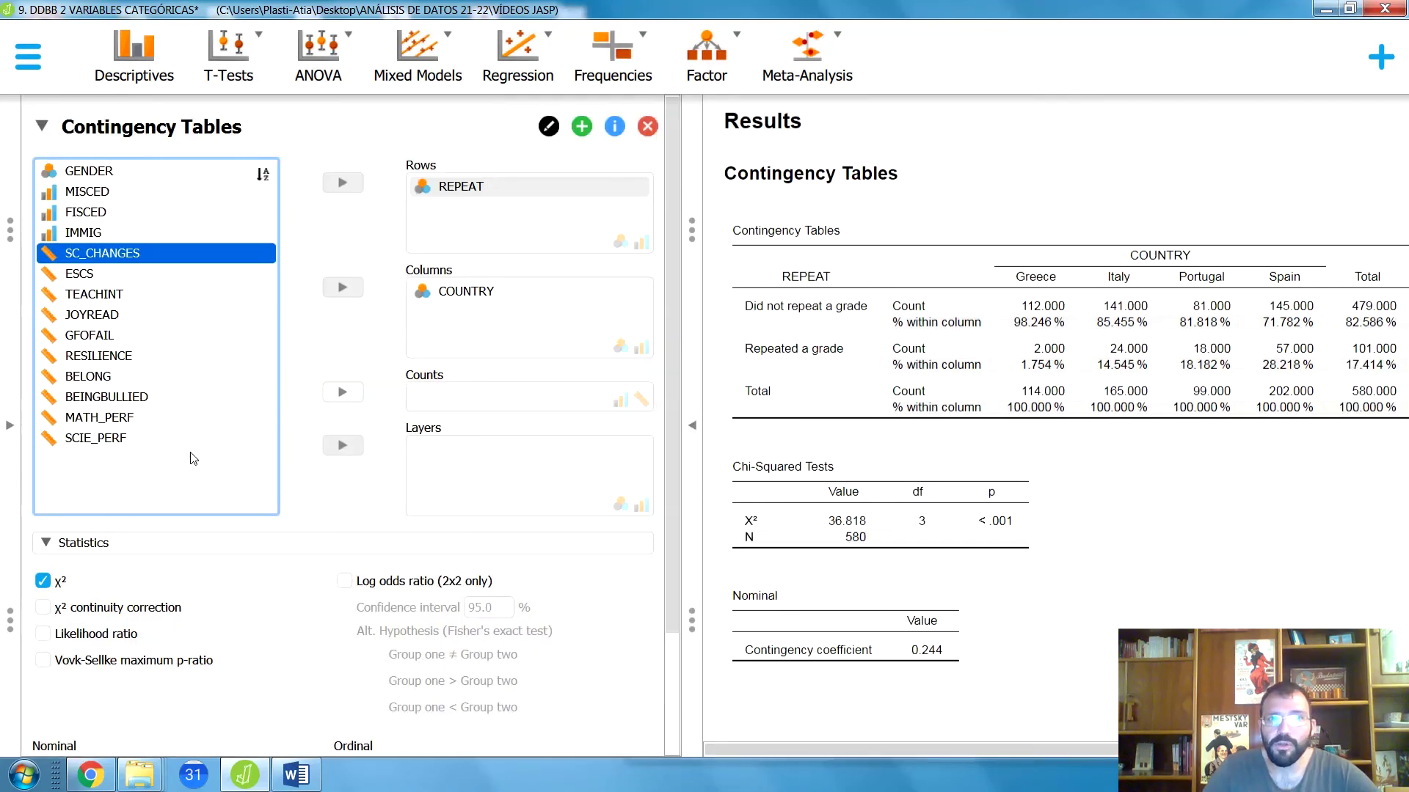
pyautogui.click(466, 294)
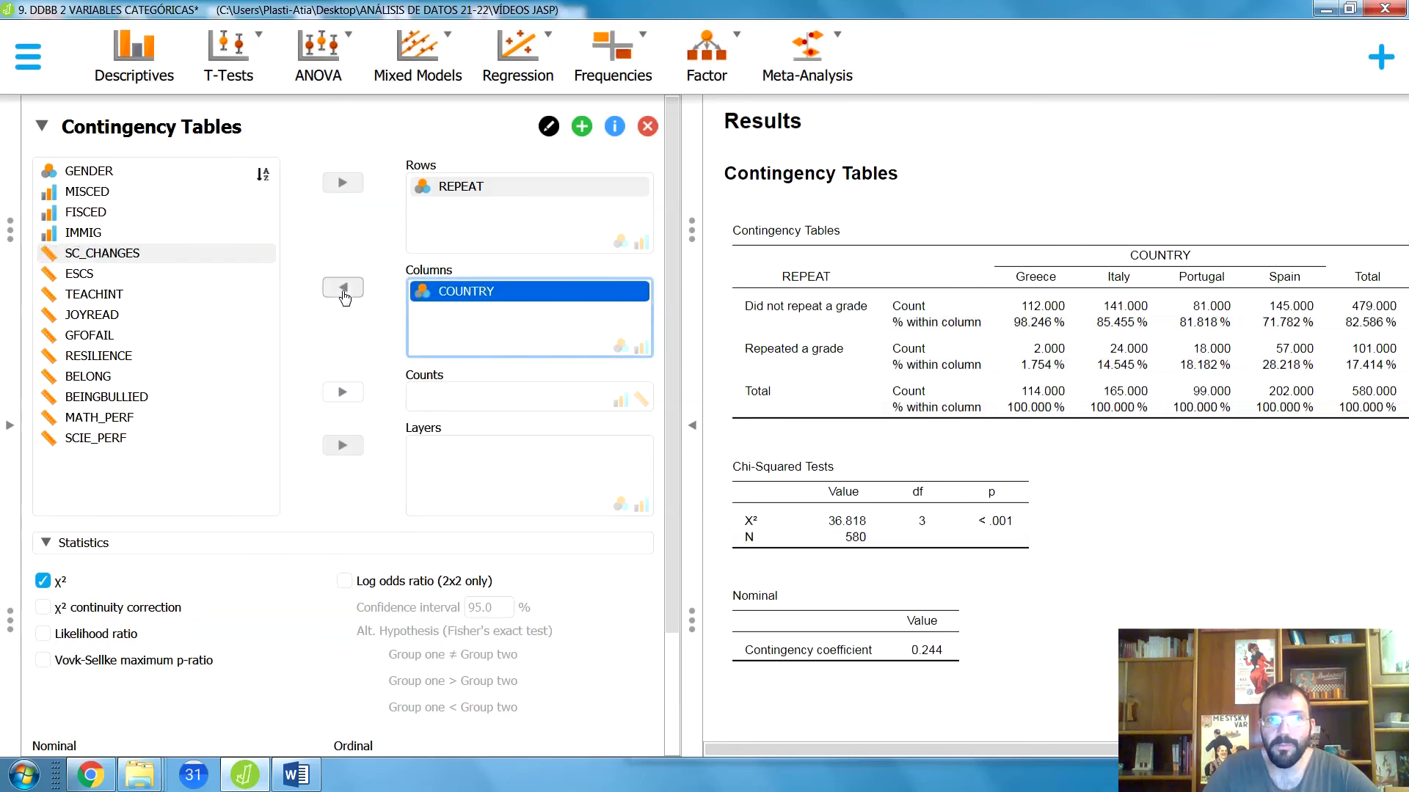
pyautogui.click(344, 289)
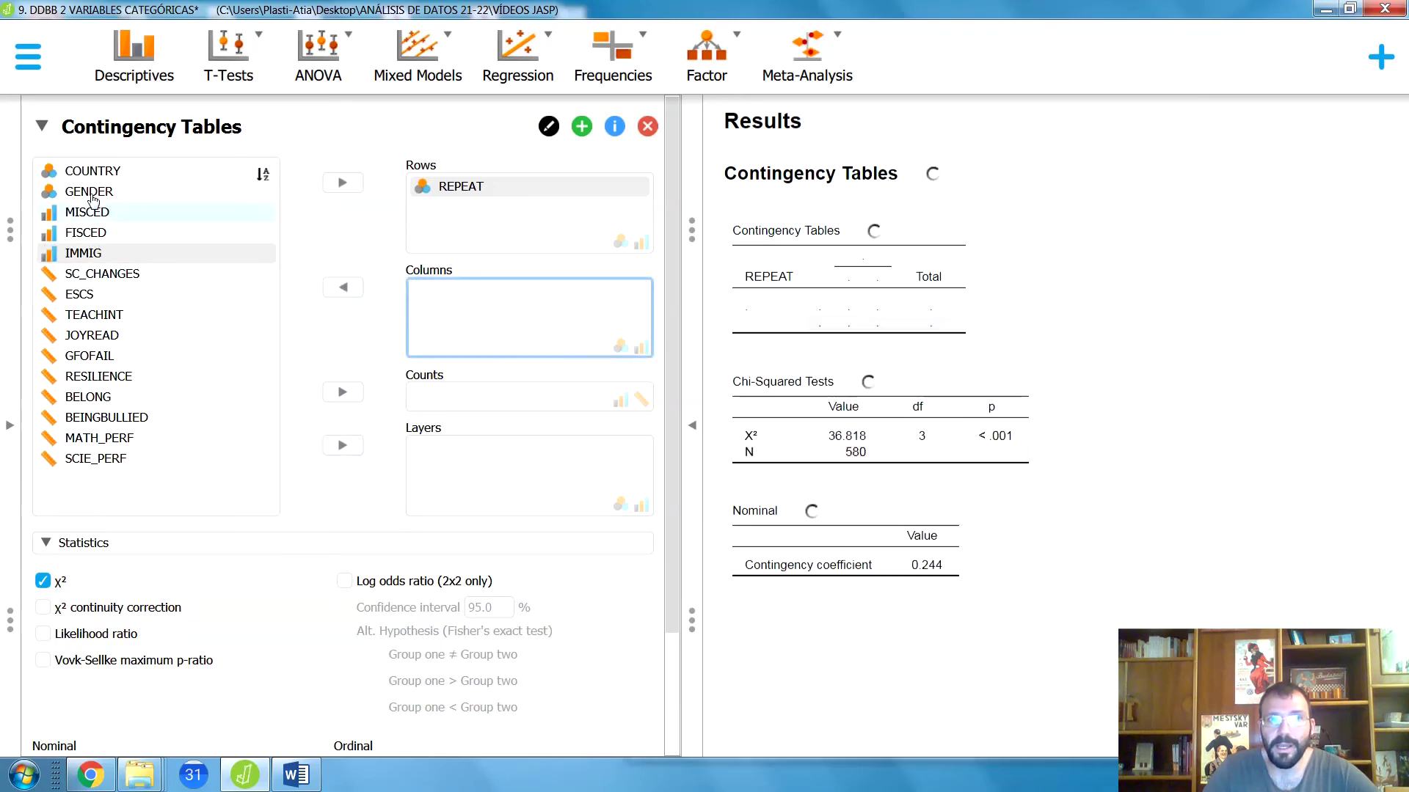
pyautogui.click(349, 292)
# - Replace COUNTRY with GENDER as the contingency table's column variable, keeping REPEAT in the rows
pyautogui.click(420, 293)
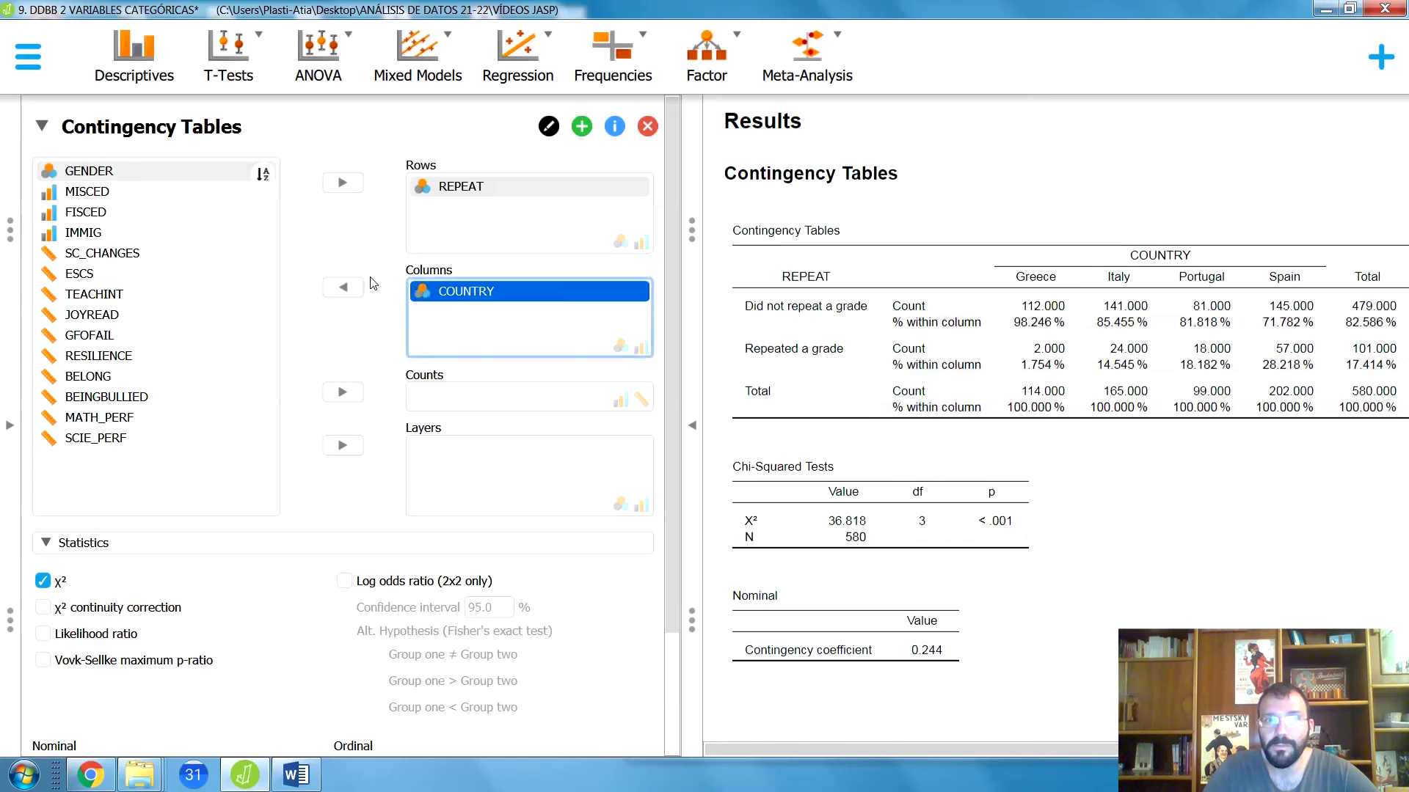
pyautogui.click(342, 287)
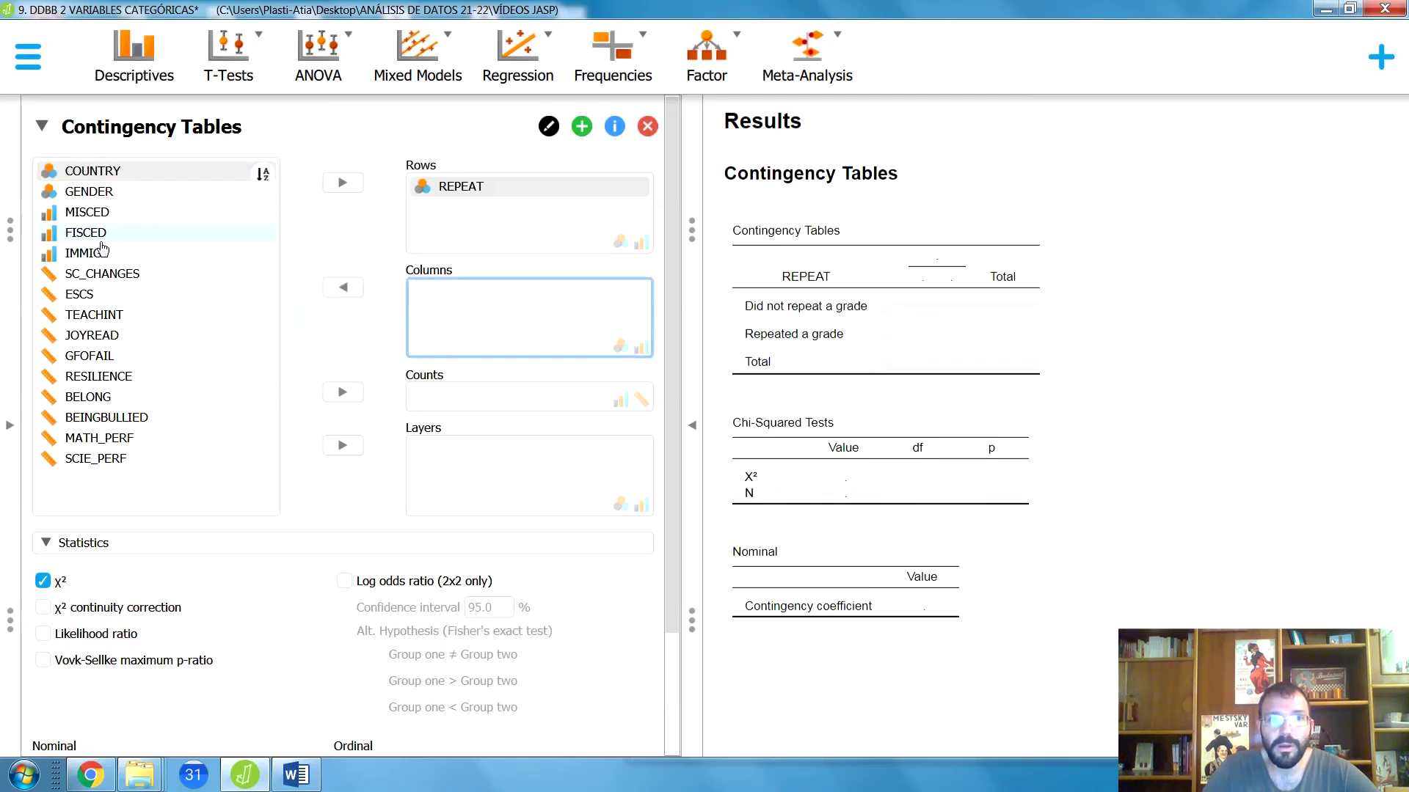
pyautogui.click(101, 192)
pyautogui.click(342, 287)
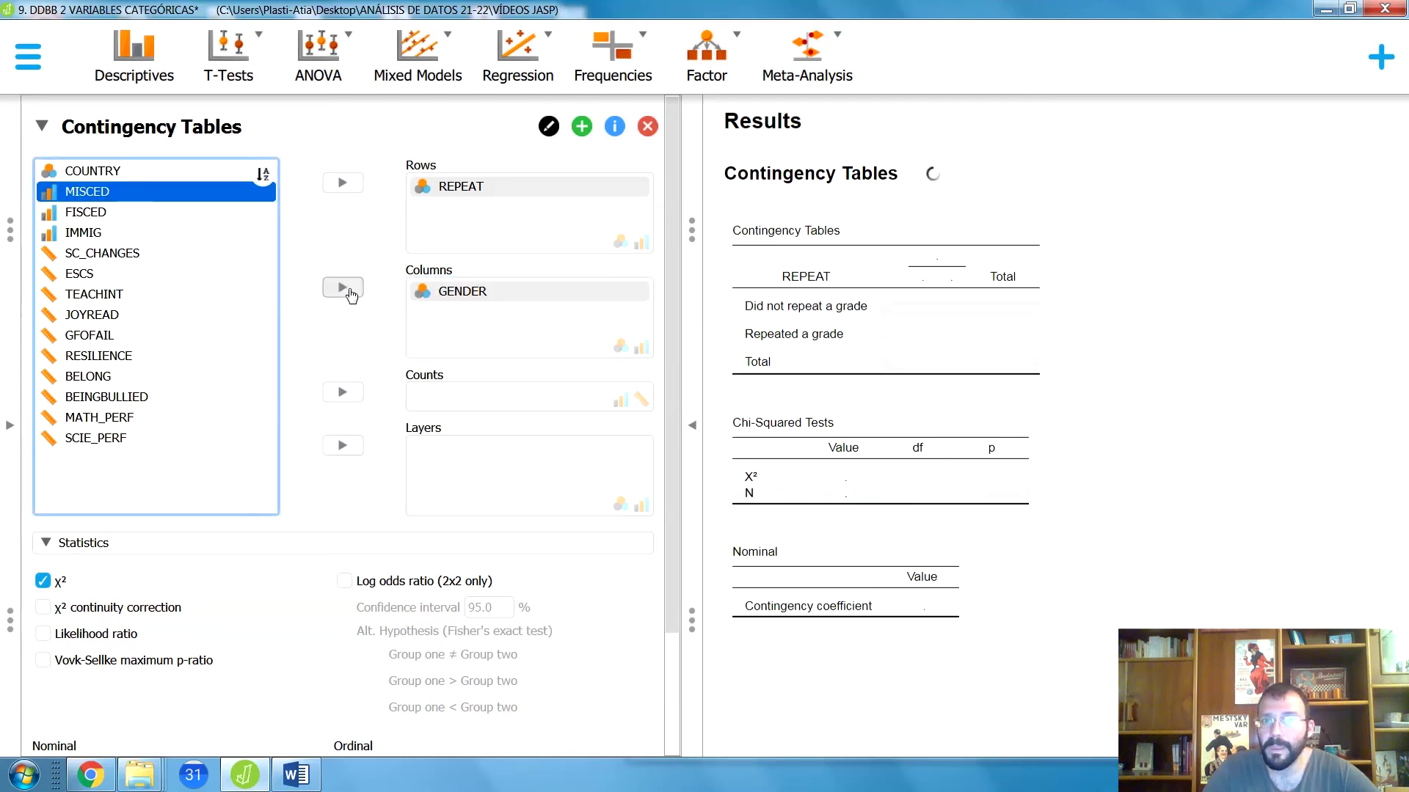
# - Replace the nominal Contingency coefficient with Phi and Cramer's V, and show the REPEAT by GENDER results in a full-width view
pyautogui.scroll(-3, 303, 532)
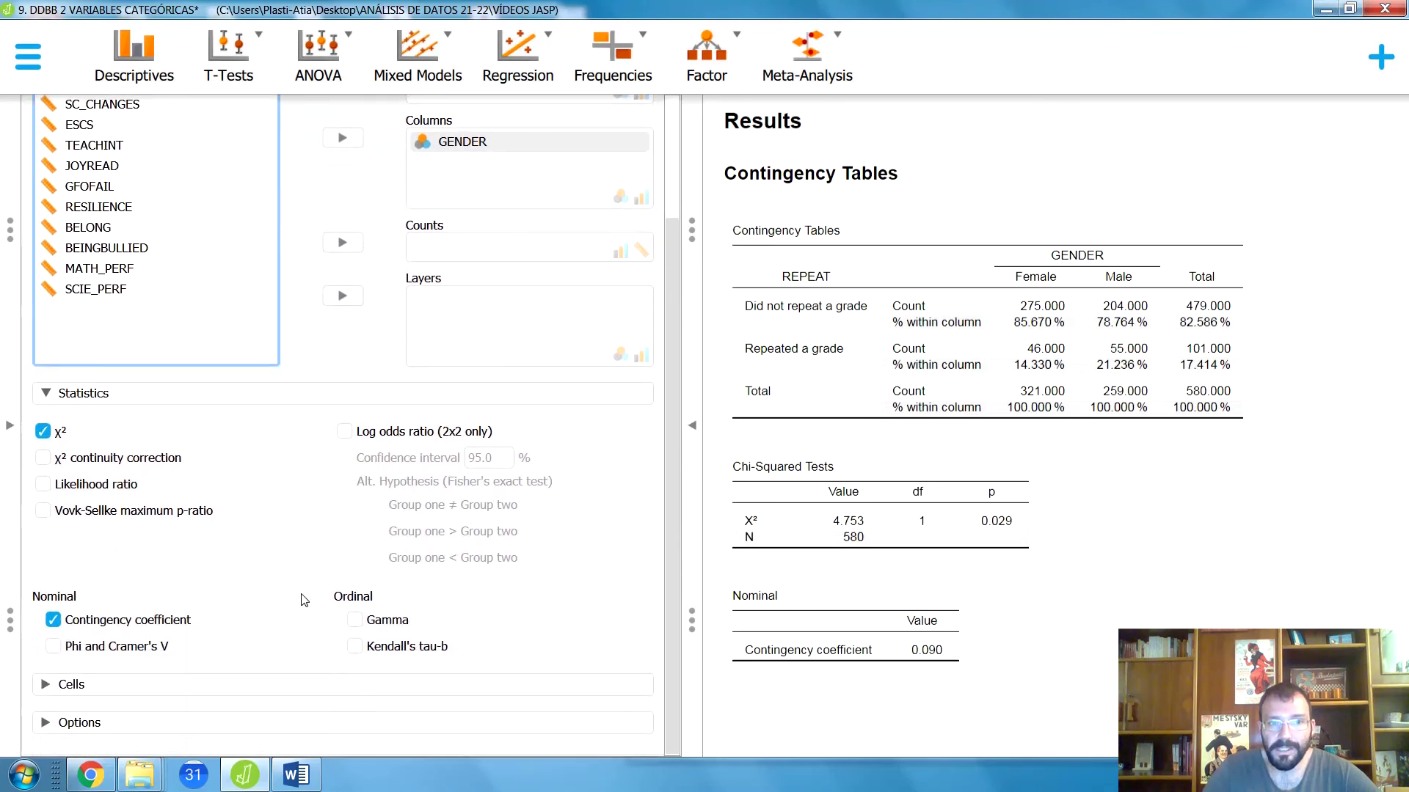
pyautogui.click(92, 625)
pyautogui.click(92, 625)
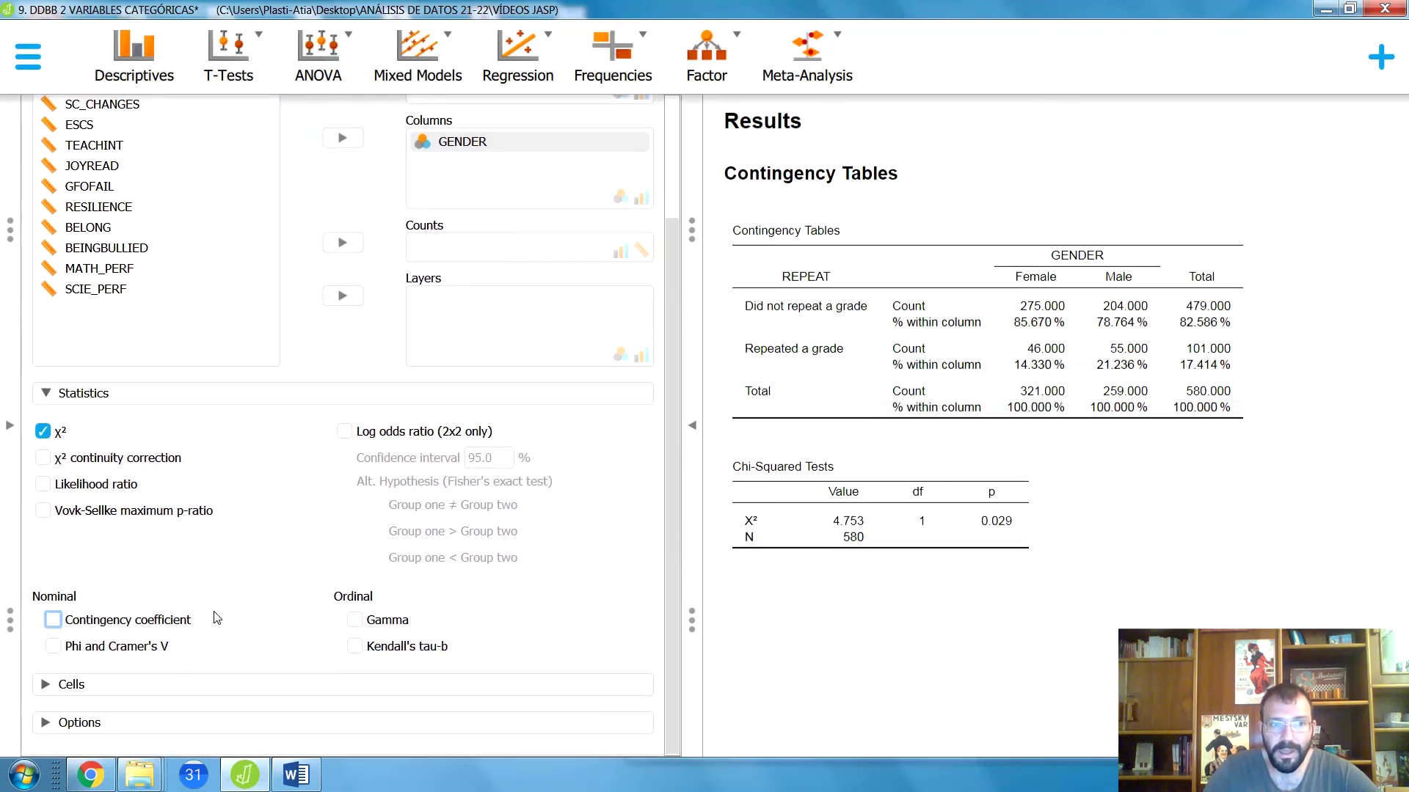
pyautogui.click(94, 653)
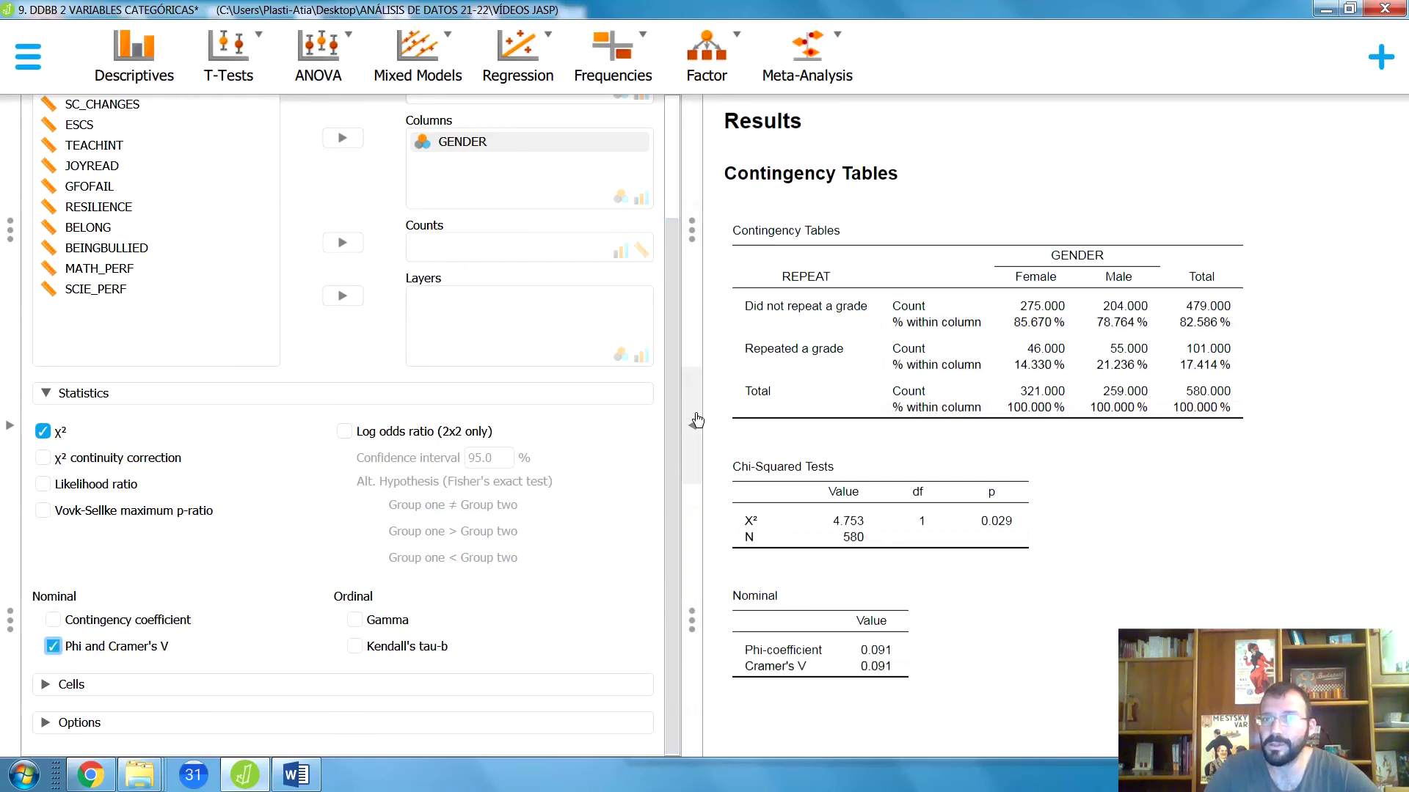
pyautogui.click(692, 424)
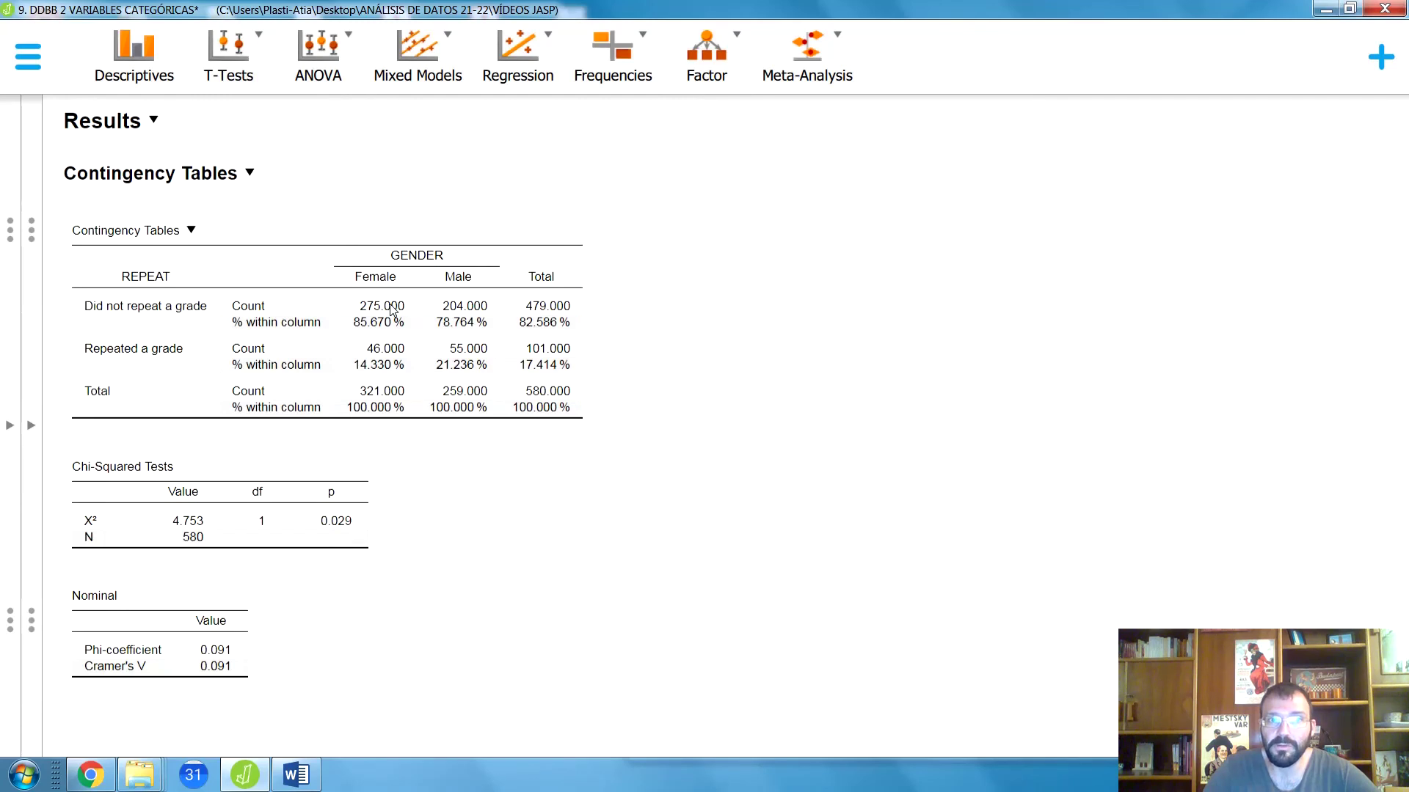